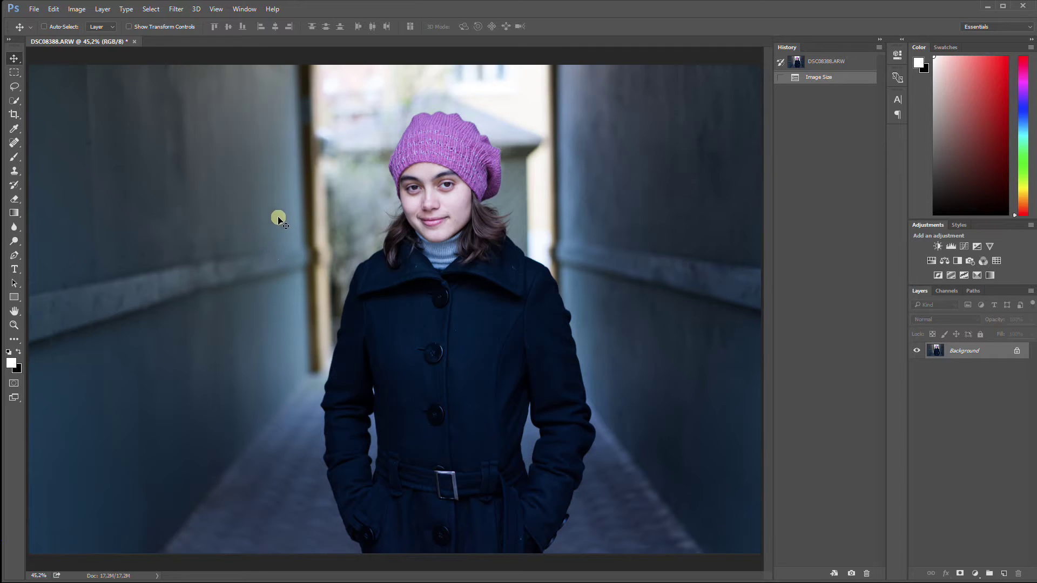
Choose the Quick Selection tool in Add to selection mode with a 41 px brush
{"action": "left_click", "coordinate": [16, 99]}
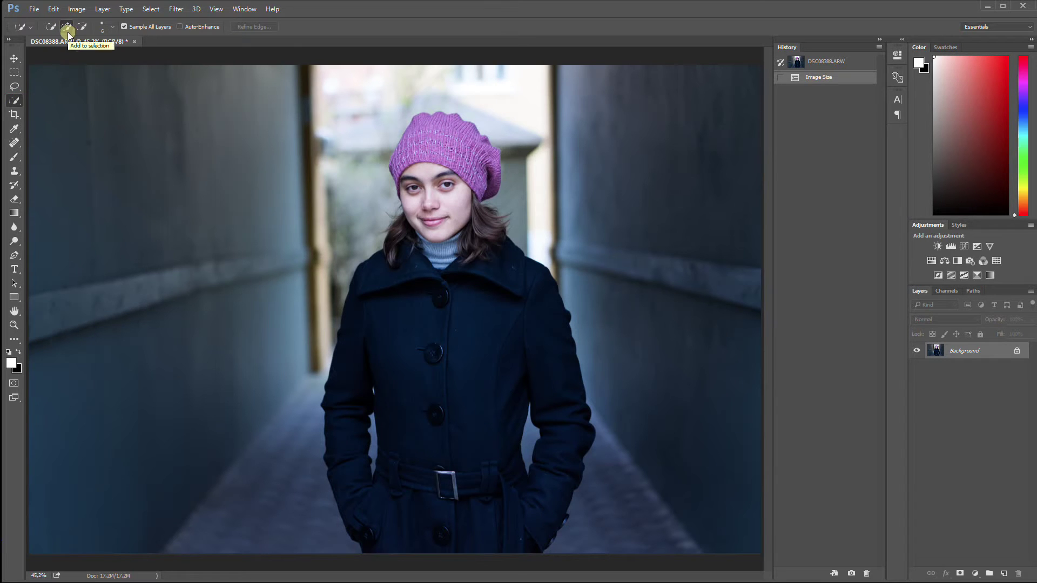
{"action": "left_click", "coordinate": [110, 27]}
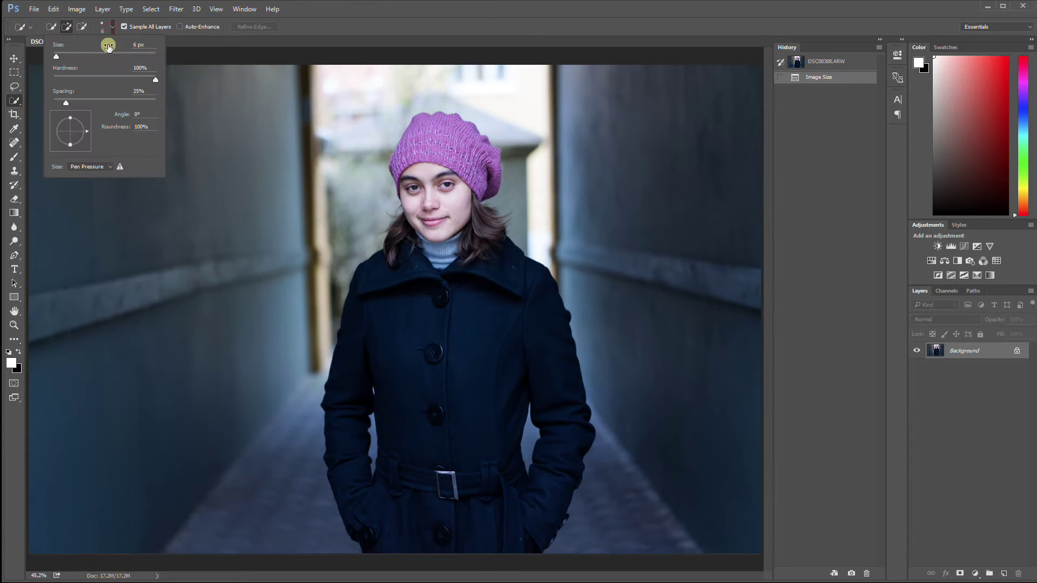
{"action": "left_click", "coordinate": [73, 56]}
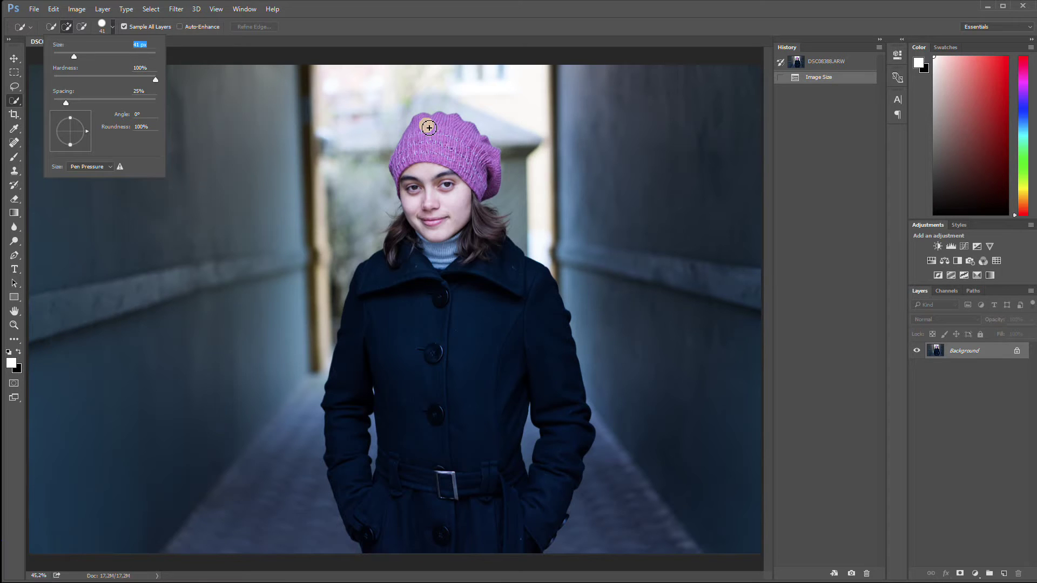
Paint a Quick Selection from the pink beret down over the face, hair and coat
{"action": "left_click", "coordinate": [429, 128]}
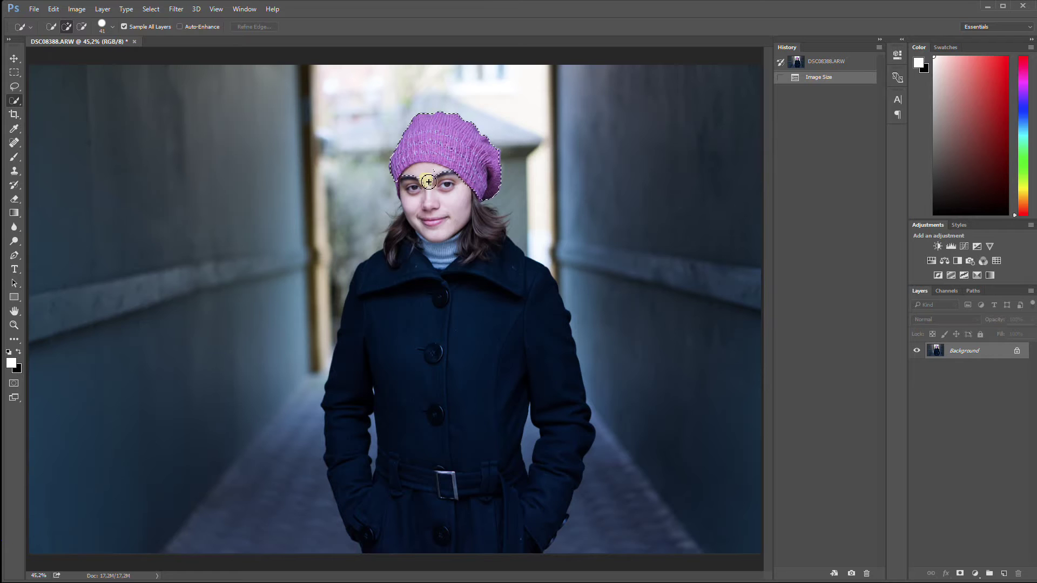
{"action": "left_click_drag", "start_coordinate": [429, 188], "coordinate": [442, 353]}
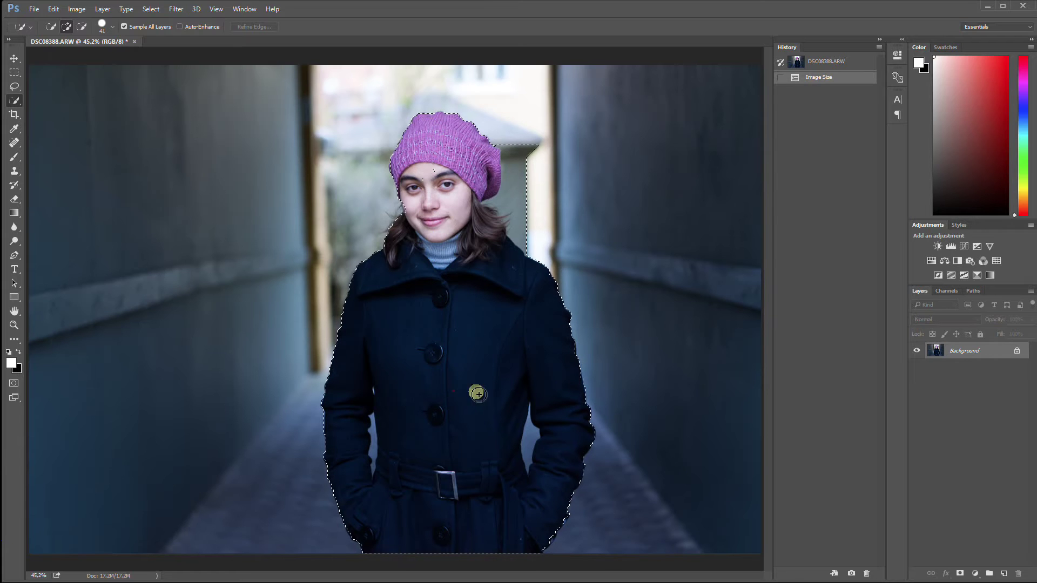
{"action": "left_click_drag", "start_coordinate": [477, 394], "coordinate": [453, 391]}
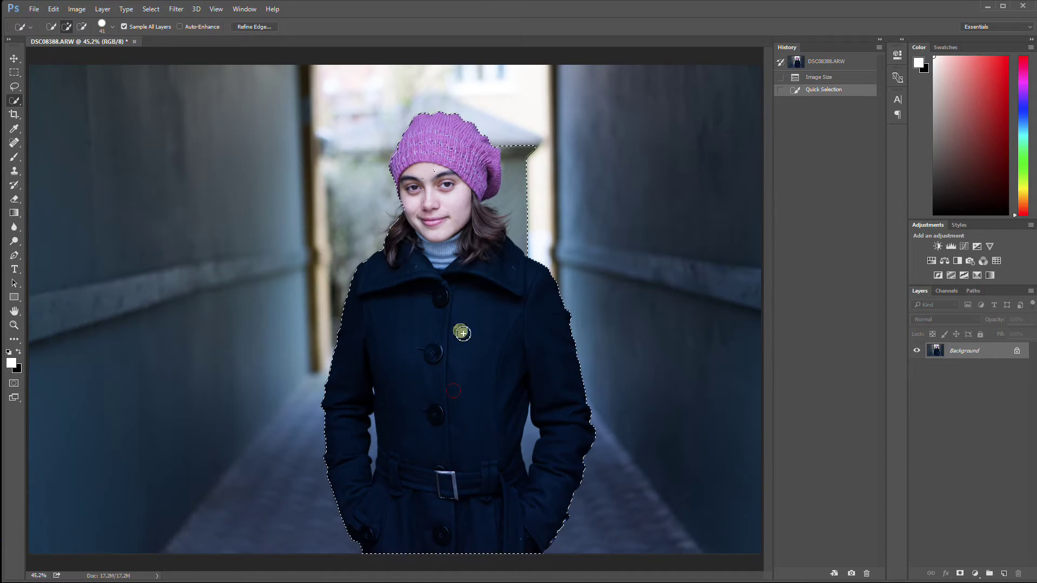
Switch to Subtract from selection and remove the background strip beside the beret
{"action": "left_click", "coordinate": [507, 130], "text": "alt"}
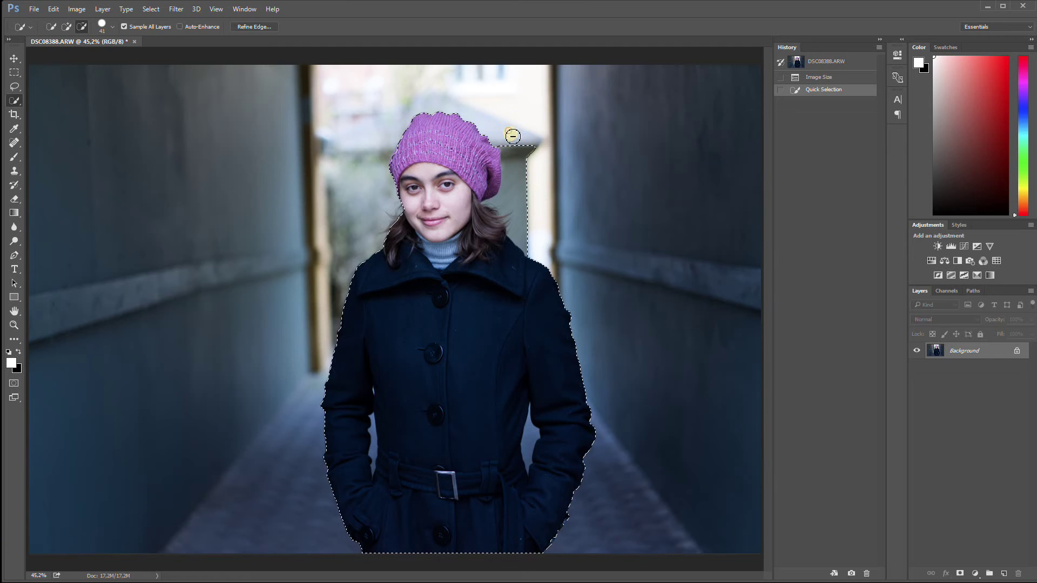
{"action": "left_click", "coordinate": [535, 235], "text": "alt"}
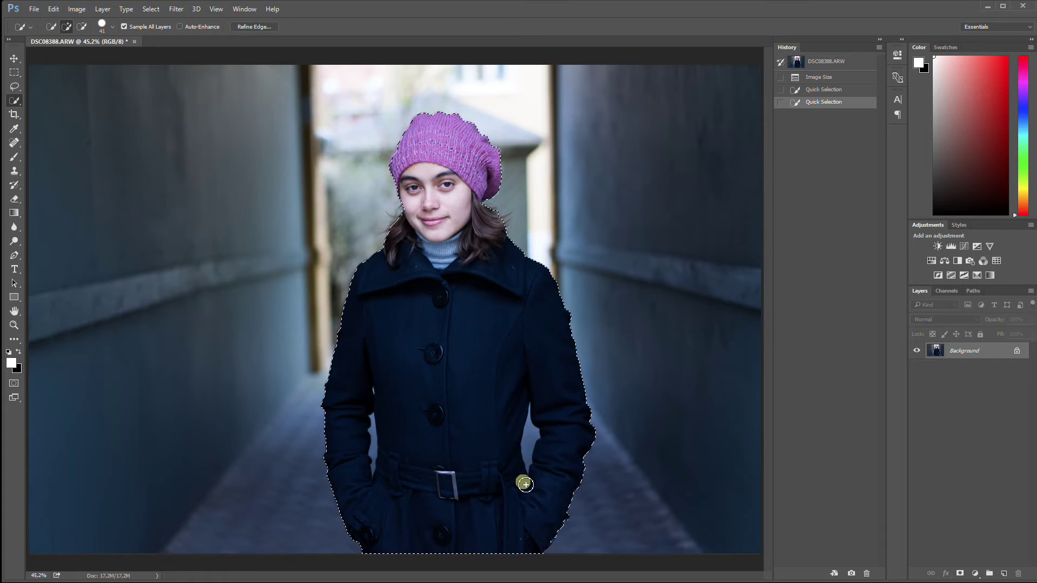
Zoom in and shrink the Quick Selection brush to 14 px
{"action": "scroll", "coordinate": [523, 489], "scroll_direction": "up", "scroll_amount": 3}
{"action": "scroll", "coordinate": [522, 483], "scroll_direction": "up", "scroll_amount": 2}
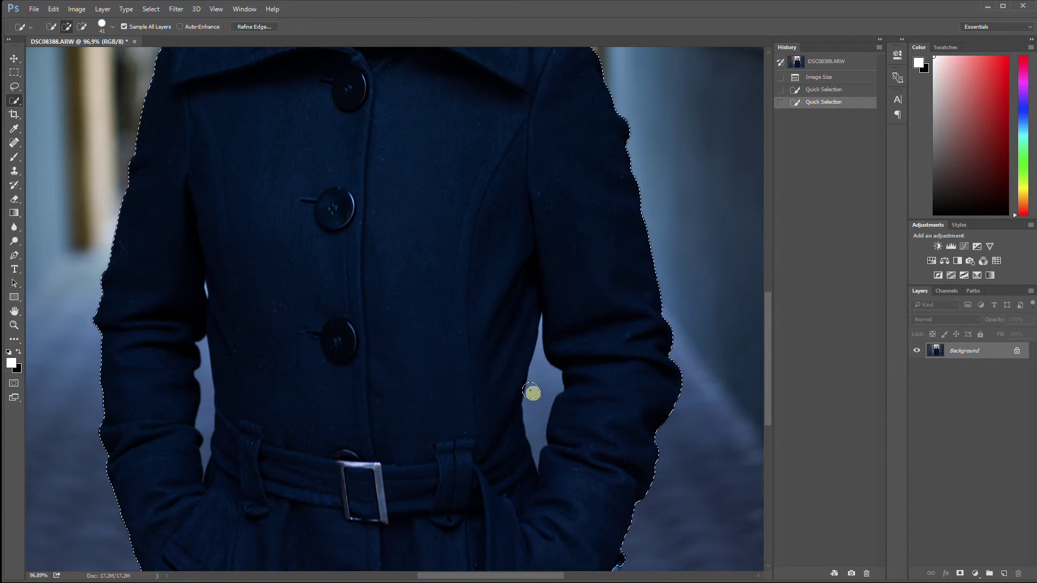
{"action": "left_click", "coordinate": [115, 28]}
{"action": "left_click_drag", "start_coordinate": [64, 61], "coordinate": [58, 56]}
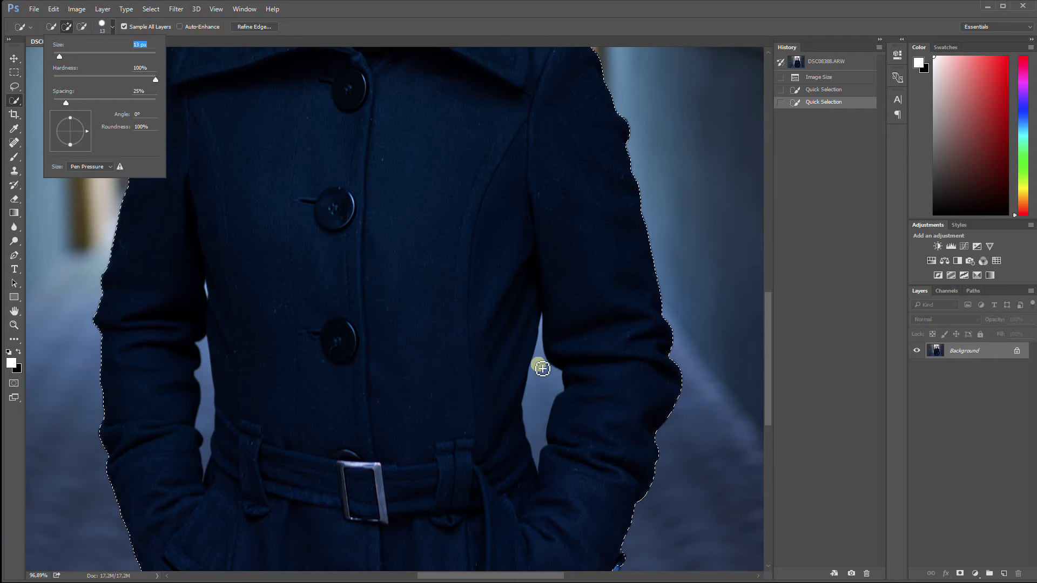
Alt-subtract background along the coat edges, arm gaps and lower right hand
{"action": "key", "text": "alt"}
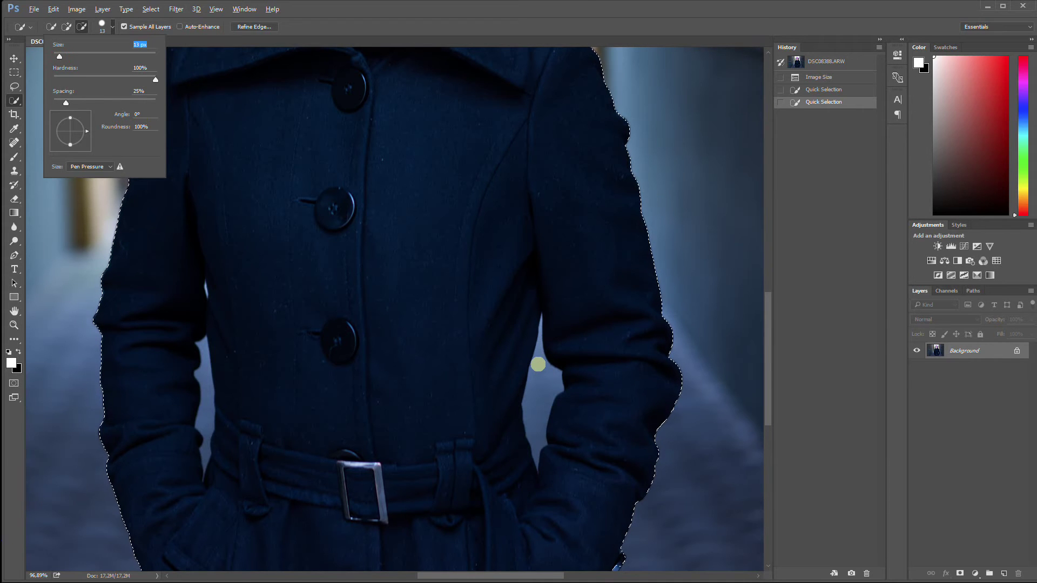
{"action": "left_click_drag", "start_coordinate": [538, 365], "coordinate": [537, 454]}
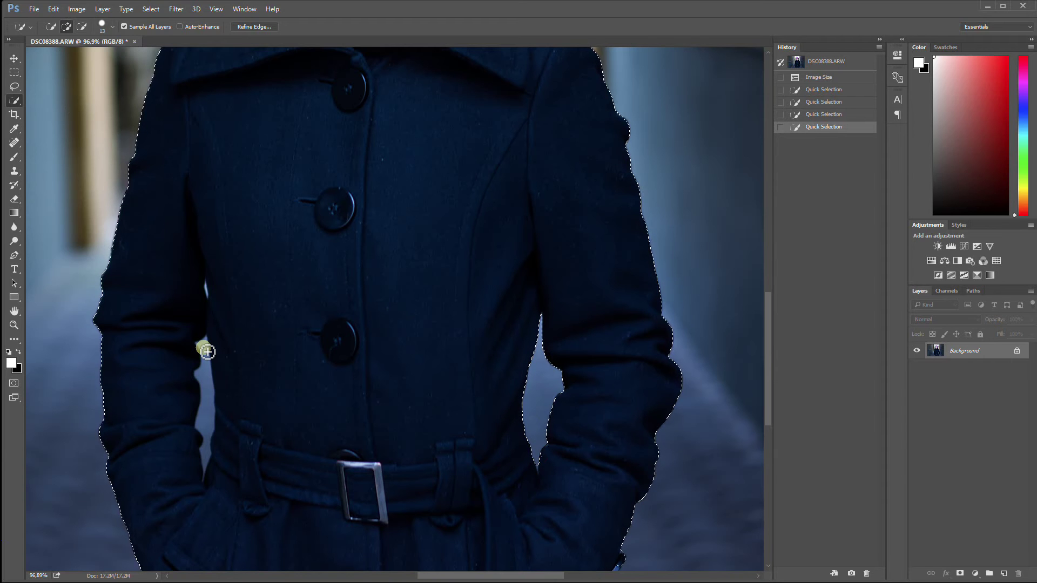
{"action": "key", "text": "alt"}
{"action": "mouse_move", "coordinate": [203, 348]}
{"action": "left_mouse_down"}
{"action": "mouse_move", "coordinate": [207, 438]}
{"action": "mouse_move", "coordinate": [213, 428]}
{"action": "mouse_move", "coordinate": [225, 435]}
{"action": "mouse_move", "coordinate": [214, 445]}
{"action": "left_mouse_up"}
{"action": "left_click_drag", "start_coordinate": [185, 315], "coordinate": [209, 291]}
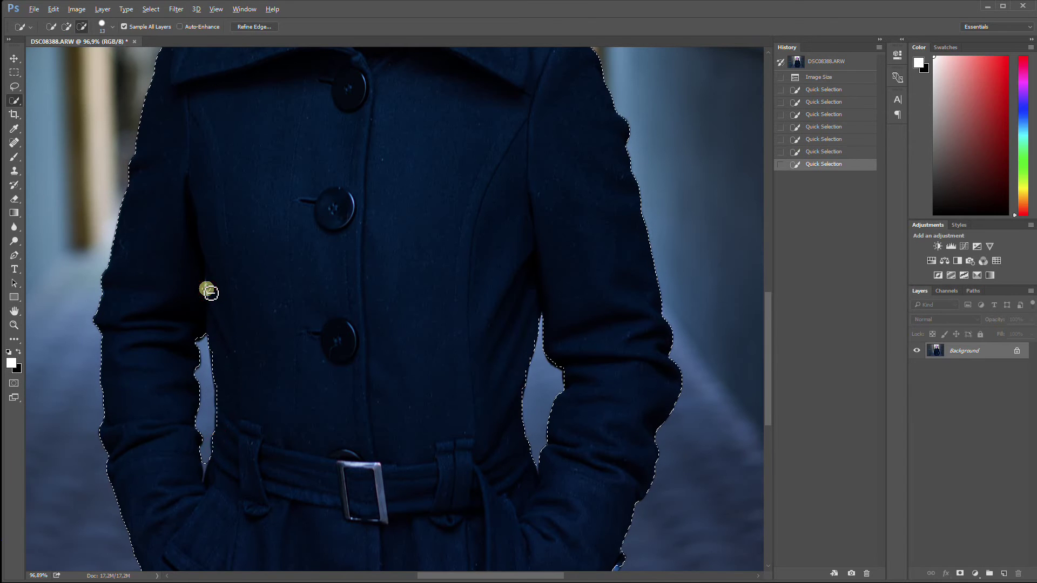
{"action": "left_click_drag", "start_coordinate": [446, 518], "coordinate": [442, 382]}
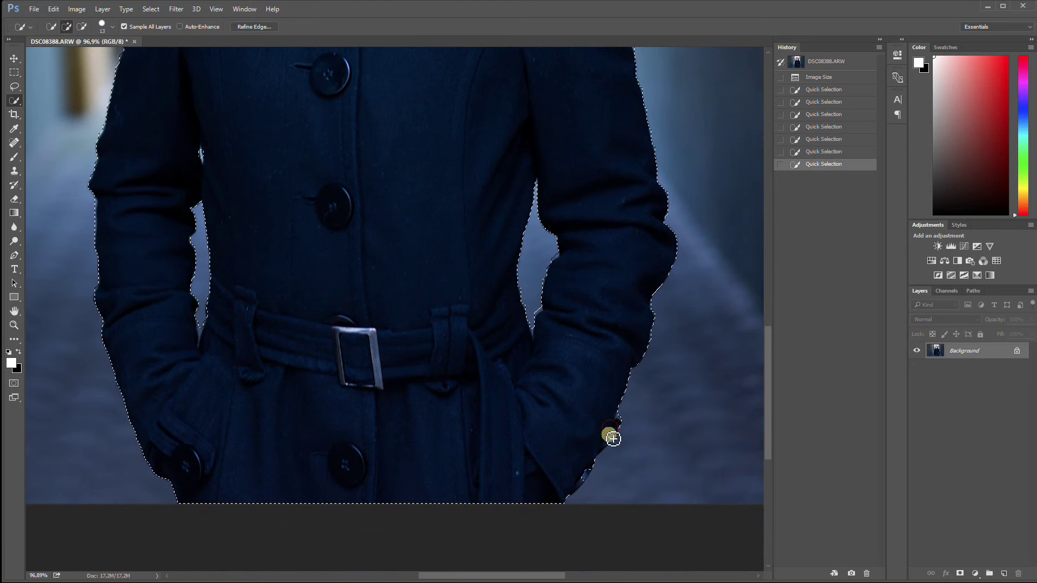
{"action": "mouse_move", "coordinate": [603, 444]}
{"action": "left_mouse_down"}
{"action": "mouse_move", "coordinate": [581, 485]}
{"action": "mouse_move", "coordinate": [559, 478]}
{"action": "mouse_move", "coordinate": [545, 449]}
{"action": "left_mouse_up"}
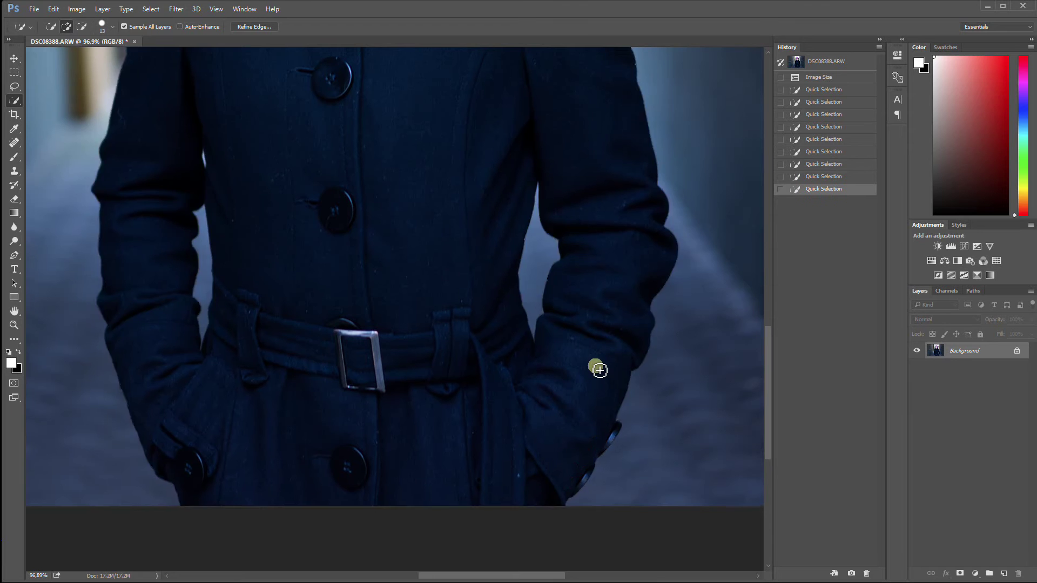
{"action": "key", "text": "ctrl+0"}
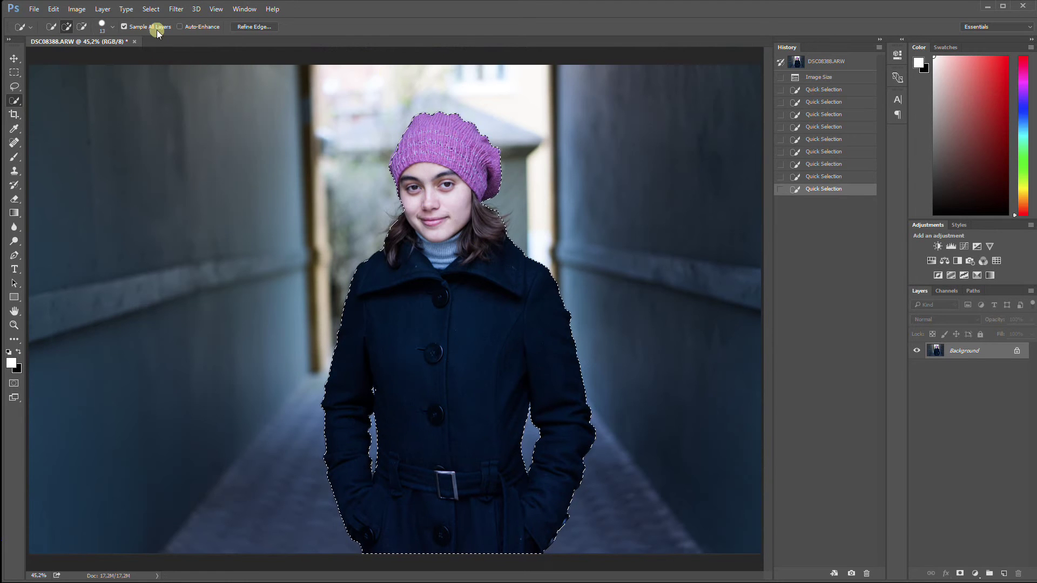
Open Select > Refine Edge and set the edge detection Radius to 8 px
{"action": "left_click", "coordinate": [152, 10]}
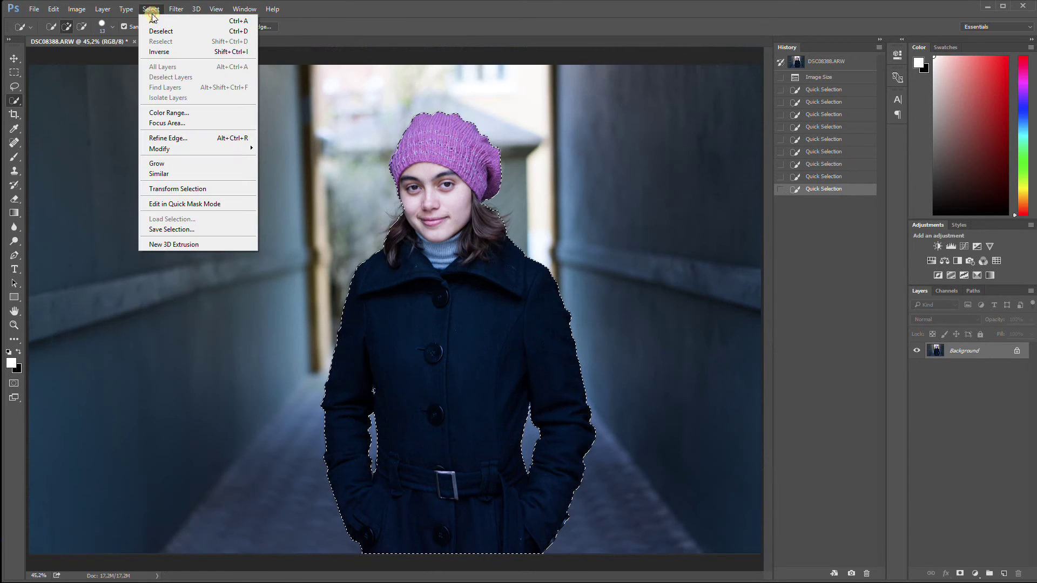
{"action": "left_click", "coordinate": [182, 142]}
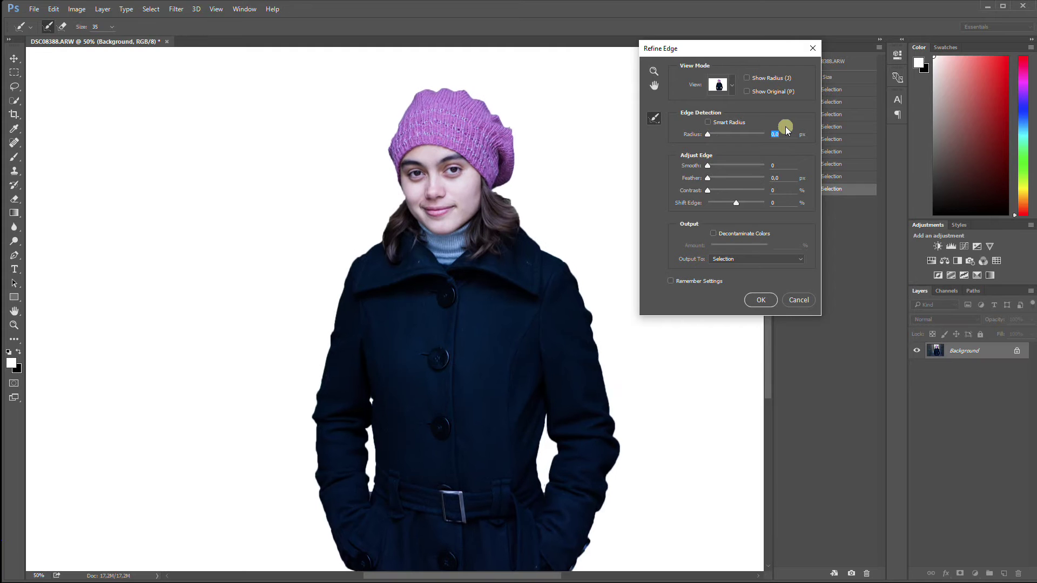
{"action": "key", "text": "ctrl+plus"}
{"action": "key", "text": "ctrl+plus"}
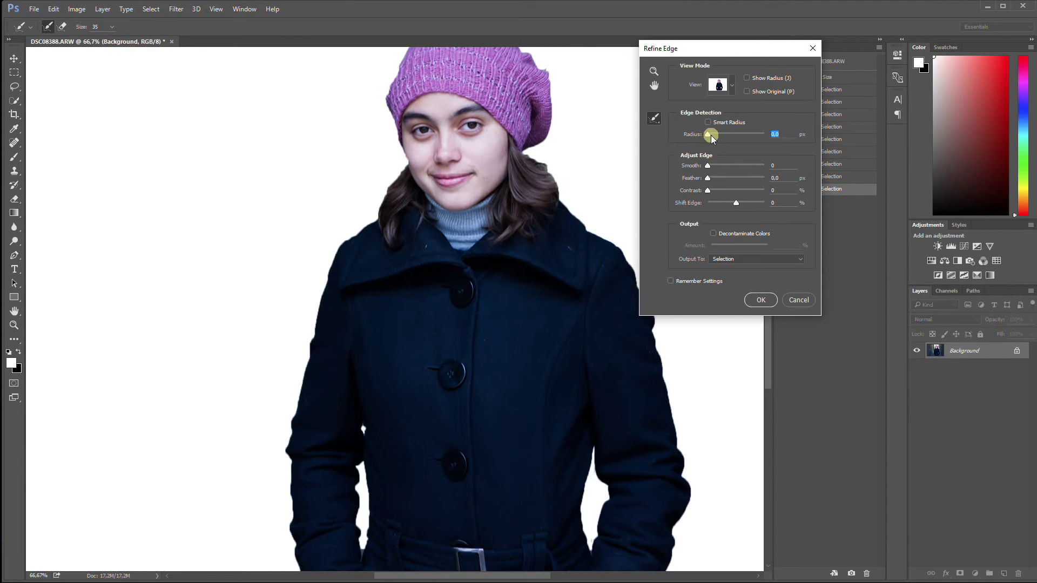
{"action": "left_click_drag", "start_coordinate": [710, 135], "coordinate": [755, 139]}
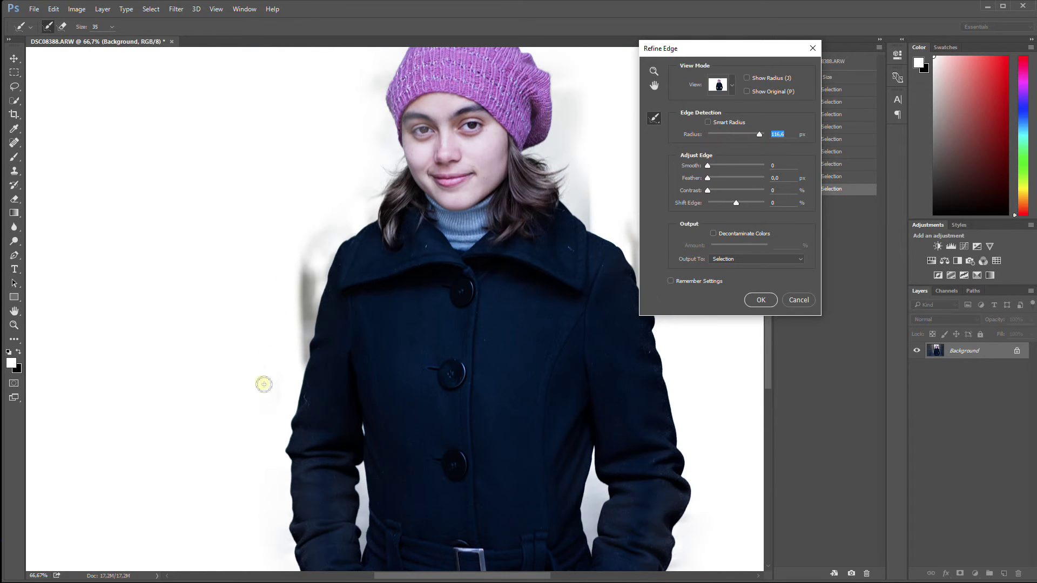
{"action": "left_click_drag", "start_coordinate": [759, 134], "coordinate": [751, 134]}
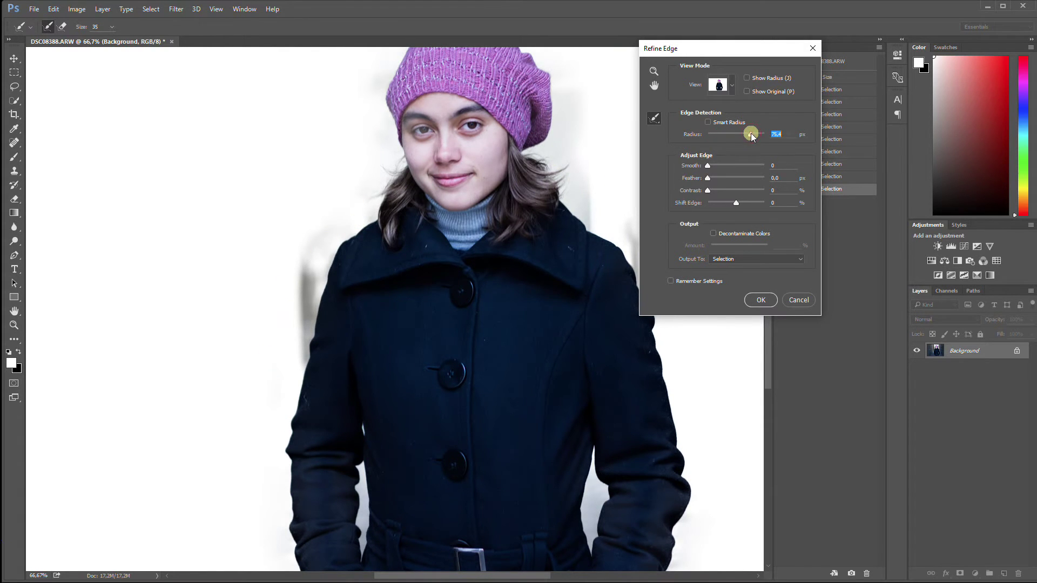
{"action": "left_click", "coordinate": [709, 134]}
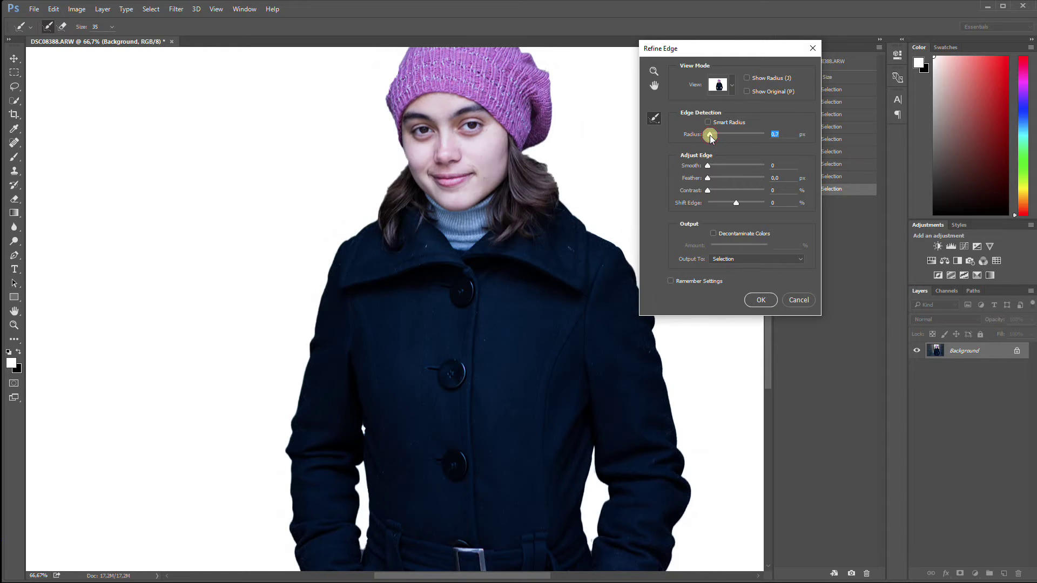
{"action": "type", "text": "0"}
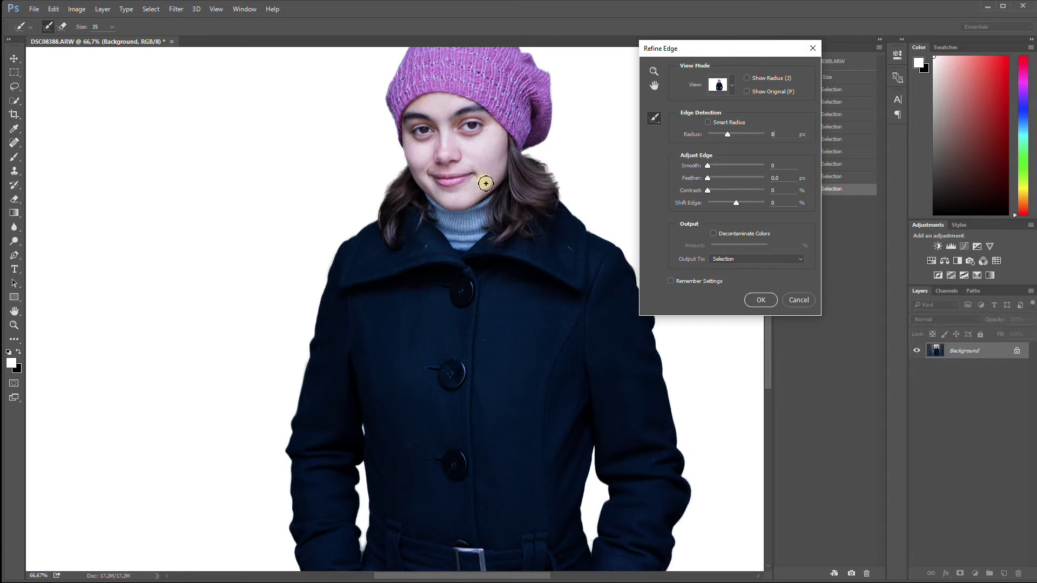
At 100% zoom, brush the Refine Radius tool along the hair and hat edges
{"action": "key", "text": "ctrl+plus"}
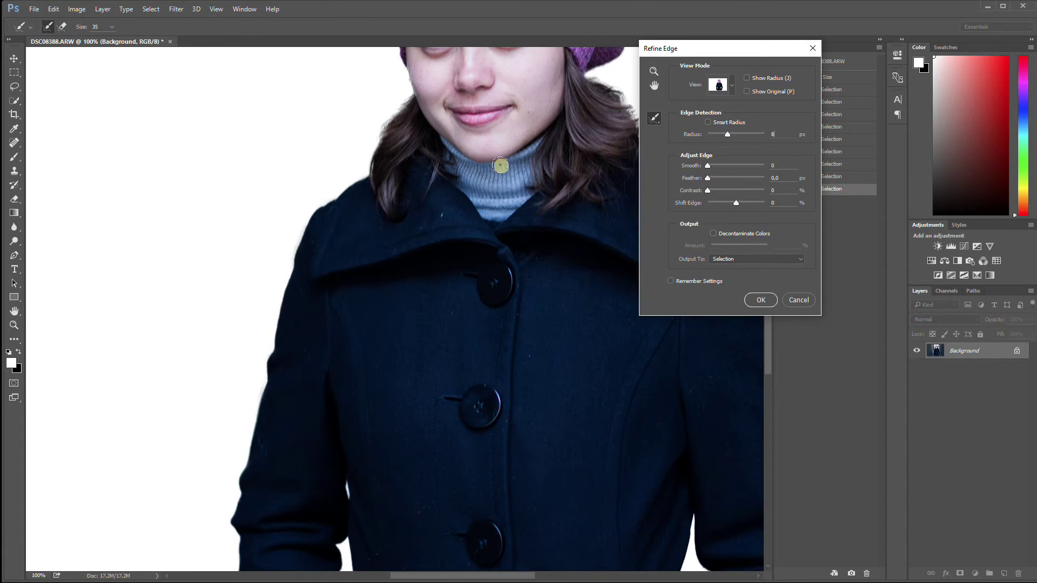
{"action": "mouse_move", "coordinate": [525, 176]}
{"action": "left_mouse_down"}
{"action": "mouse_move", "coordinate": [509, 252]}
{"action": "mouse_move", "coordinate": [460, 345]}
{"action": "left_mouse_up"}
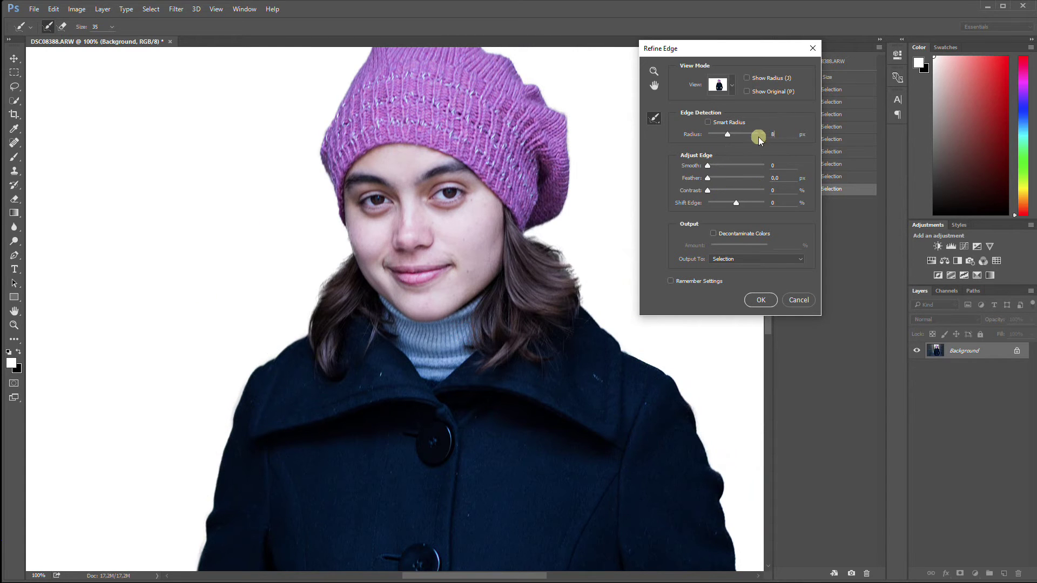
{"action": "double_click", "coordinate": [776, 134]}
{"action": "mouse_move", "coordinate": [339, 253]}
{"action": "left_mouse_down"}
{"action": "mouse_move", "coordinate": [322, 289]}
{"action": "mouse_move", "coordinate": [341, 256]}
{"action": "mouse_move", "coordinate": [339, 235]}
{"action": "mouse_move", "coordinate": [315, 262]}
{"action": "mouse_move", "coordinate": [330, 234]}
{"action": "left_mouse_up"}
{"action": "mouse_move", "coordinate": [307, 279]}
{"action": "left_mouse_down"}
{"action": "mouse_move", "coordinate": [308, 246]}
{"action": "mouse_move", "coordinate": [319, 261]}
{"action": "mouse_move", "coordinate": [302, 317]}
{"action": "mouse_move", "coordinate": [316, 295]}
{"action": "mouse_move", "coordinate": [300, 328]}
{"action": "mouse_move", "coordinate": [302, 297]}
{"action": "left_mouse_up"}
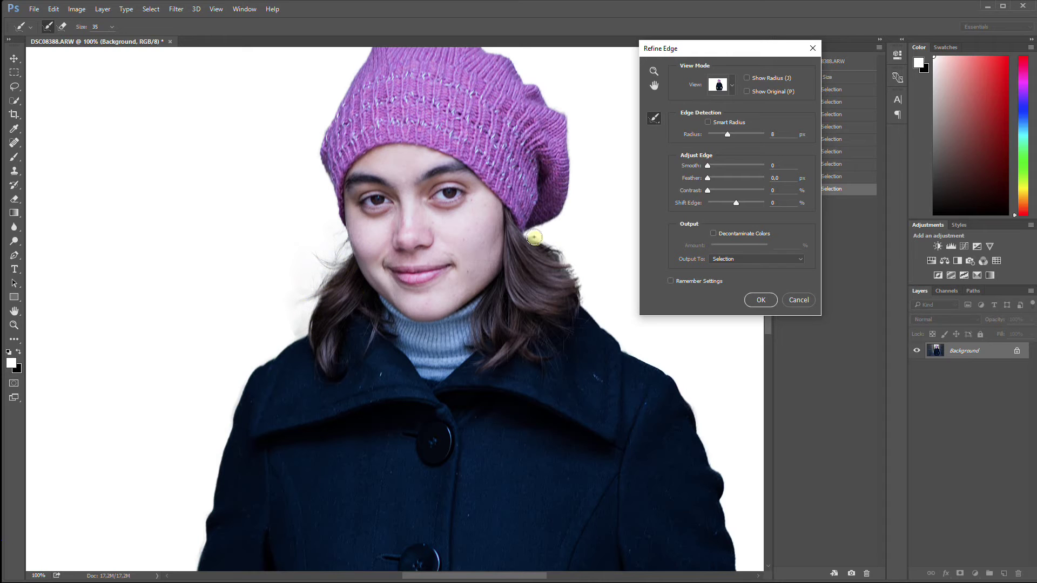
{"action": "mouse_move", "coordinate": [534, 237]}
{"action": "left_mouse_down"}
{"action": "mouse_move", "coordinate": [557, 247]}
{"action": "mouse_move", "coordinate": [531, 236]}
{"action": "mouse_move", "coordinate": [558, 249]}
{"action": "mouse_move", "coordinate": [575, 279]}
{"action": "mouse_move", "coordinate": [567, 237]}
{"action": "mouse_move", "coordinate": [561, 249]}
{"action": "mouse_move", "coordinate": [592, 262]}
{"action": "mouse_move", "coordinate": [585, 270]}
{"action": "mouse_move", "coordinate": [593, 254]}
{"action": "mouse_move", "coordinate": [584, 300]}
{"action": "mouse_move", "coordinate": [584, 278]}
{"action": "left_mouse_up"}
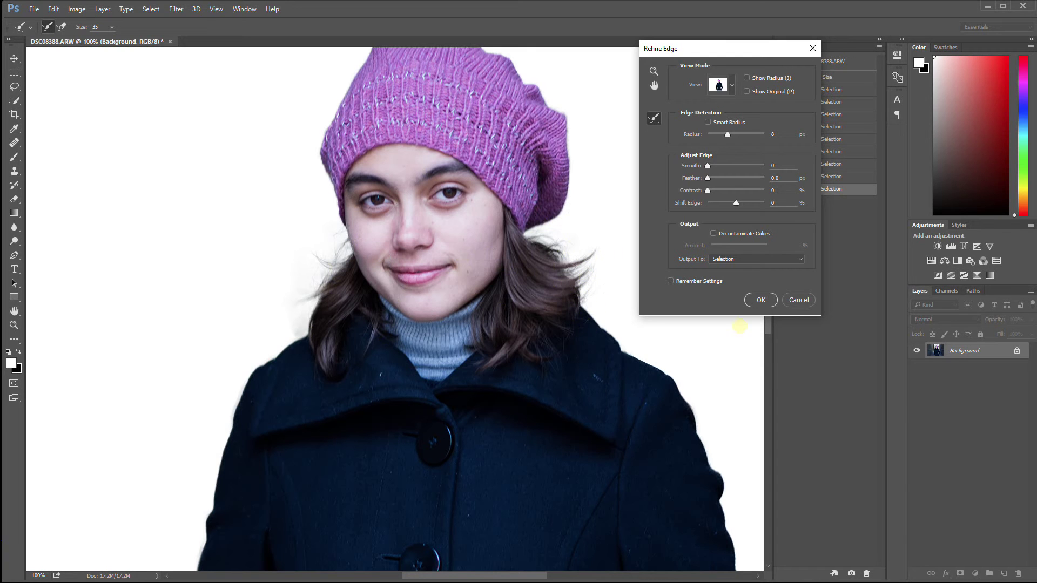
{"action": "left_click", "coordinate": [760, 300]}
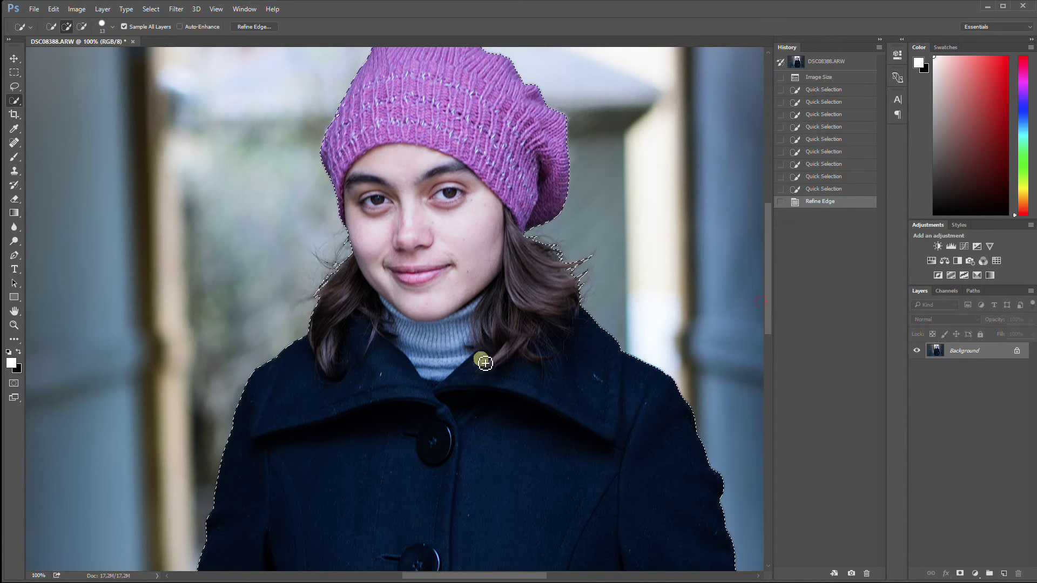
{"action": "left_click", "coordinate": [499, 355]}
{"action": "key", "text": "ctrl+0"}
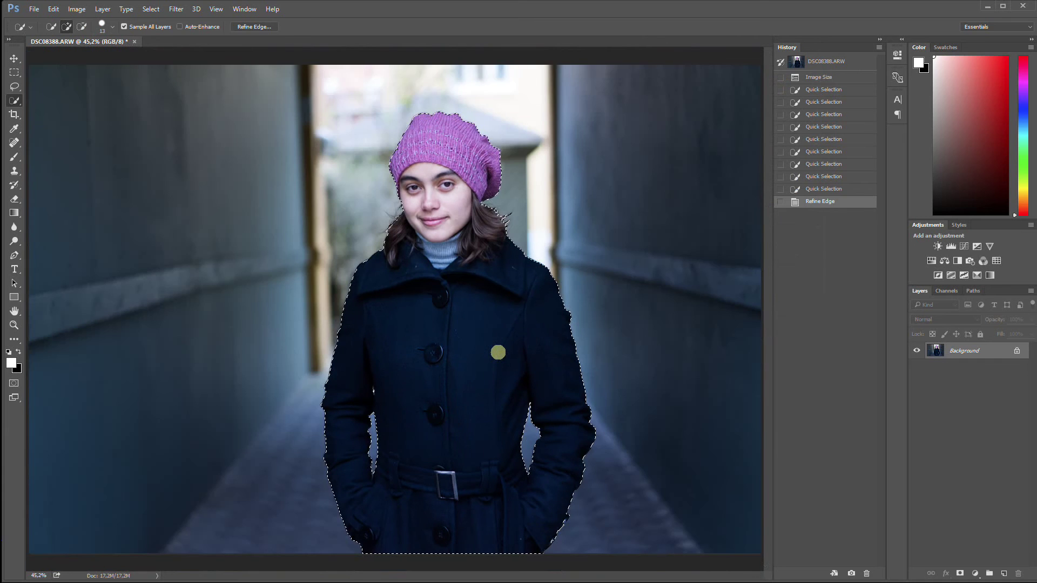
{"action": "left_click", "coordinate": [960, 573]}
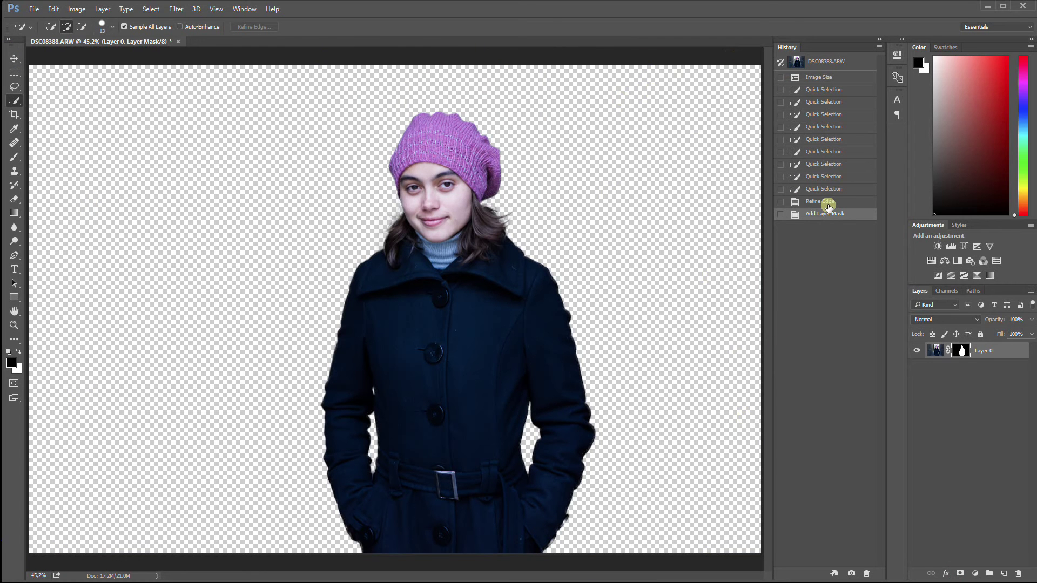
Undo the layer mask to restore the selection, then apply Select > Inverse
{"action": "left_click", "coordinate": [821, 202]}
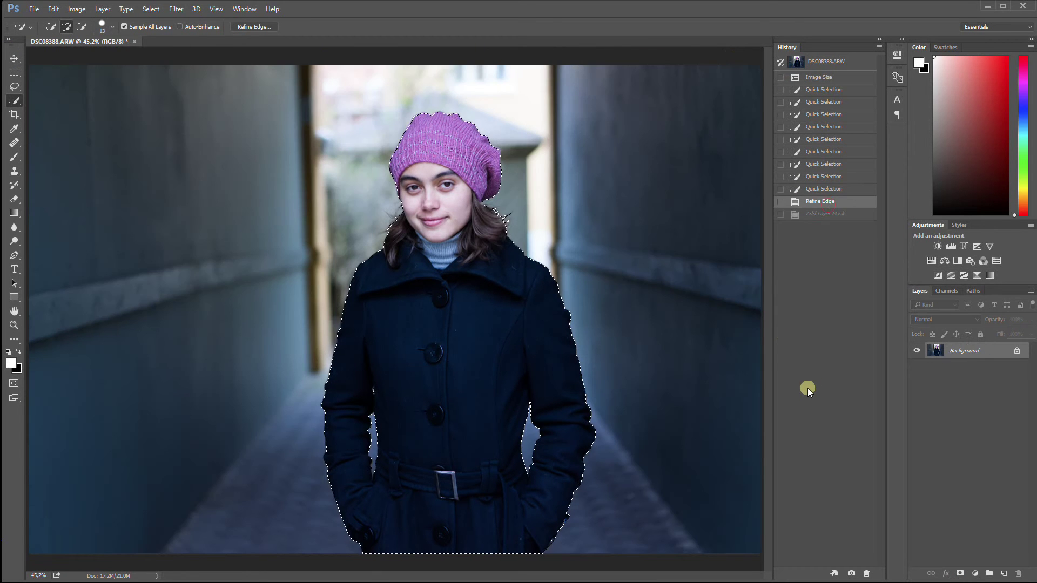
{"action": "left_click", "coordinate": [152, 9]}
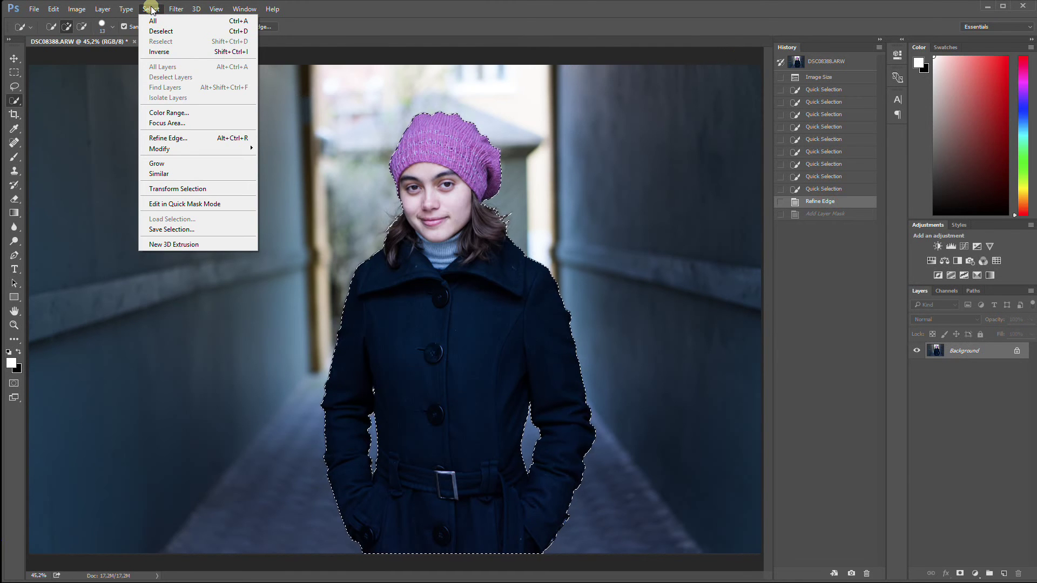
{"action": "left_click", "coordinate": [174, 52]}
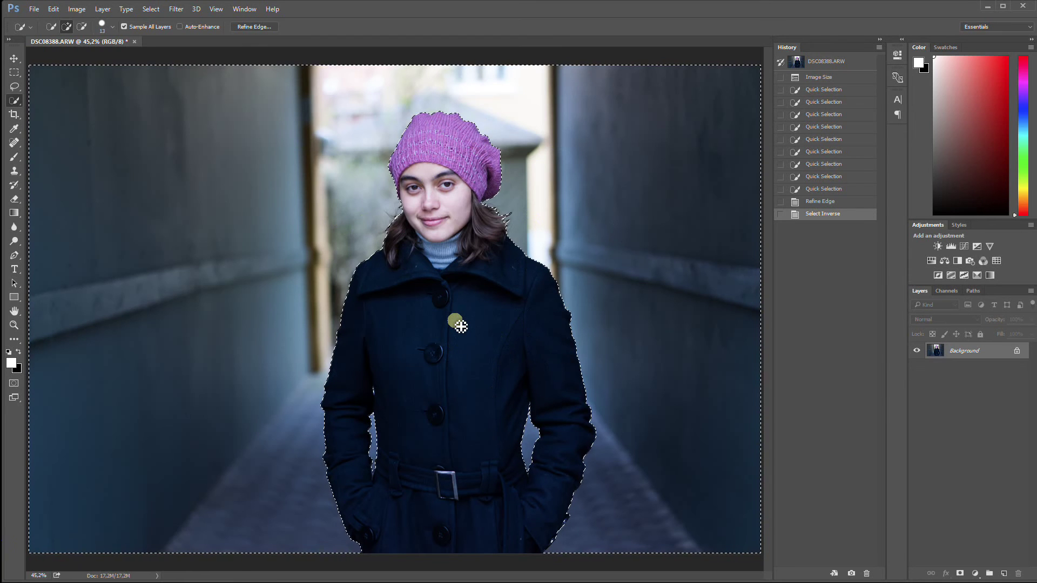
Put the selected alley background on a new Layer 1 and toggle layer visibility to check it
{"action": "key", "text": "ctrl+v"}
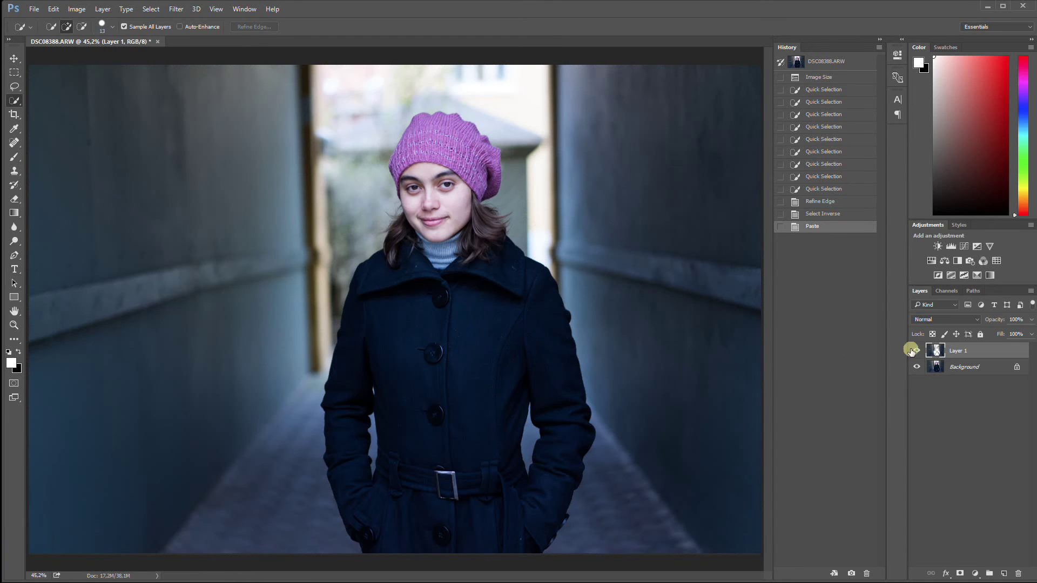
{"action": "left_click", "coordinate": [917, 366]}
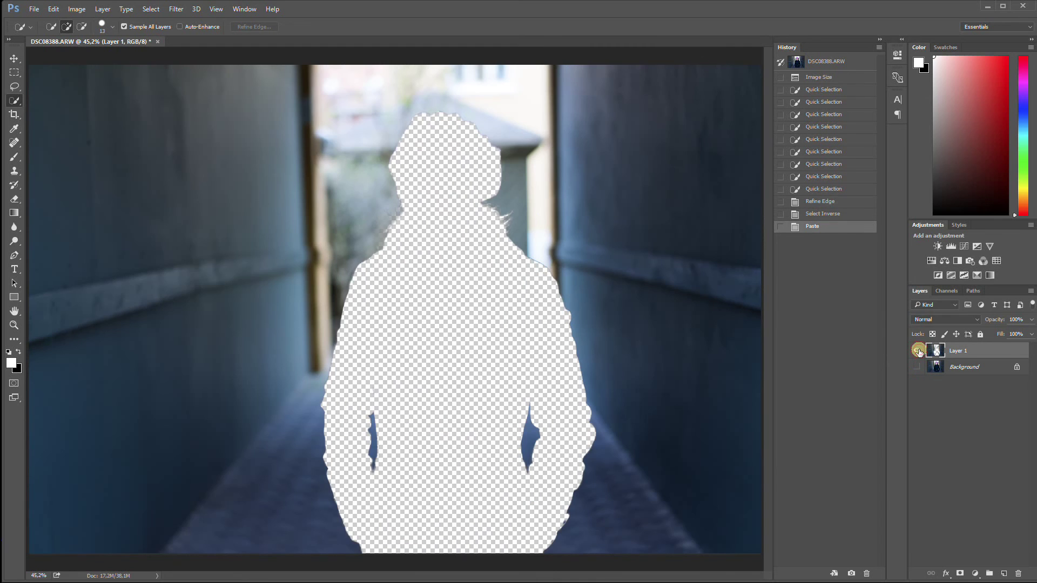
{"action": "left_click", "coordinate": [919, 351]}
{"action": "left_click", "coordinate": [919, 351]}
{"action": "left_click", "coordinate": [920, 369]}
{"action": "left_click", "coordinate": [920, 369]}
{"action": "left_click", "coordinate": [920, 369]}
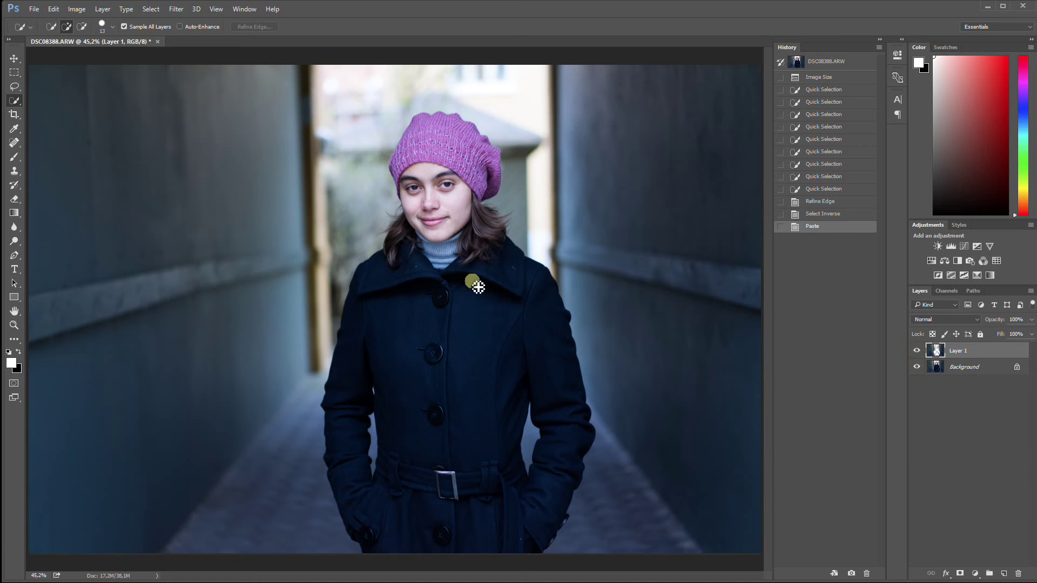
Duplicate Layer 1, rename the copy 'selection', hide it, and reselect Layer 1
{"action": "left_click", "coordinate": [102, 9]}
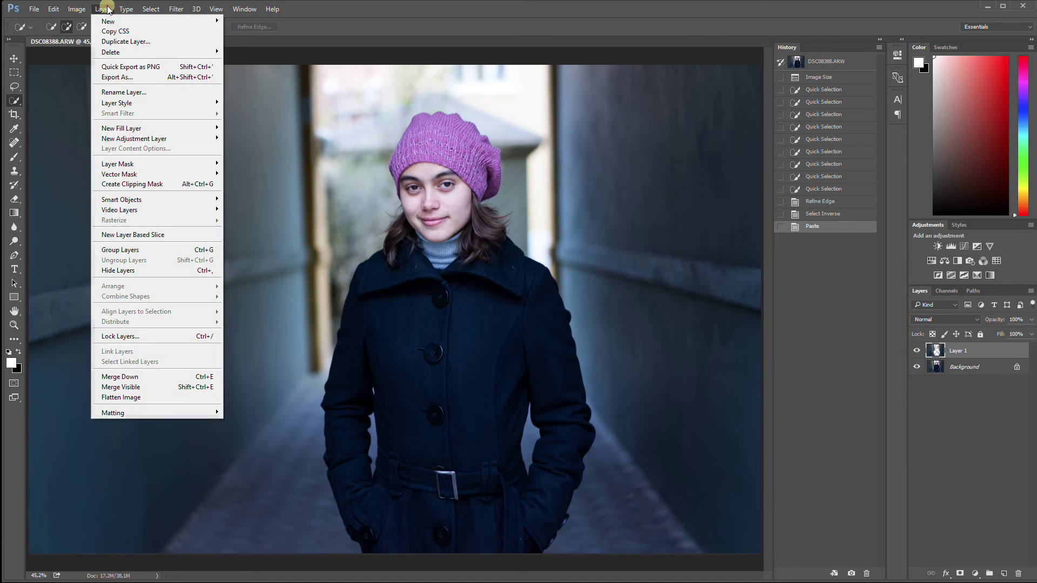
{"action": "left_click", "coordinate": [113, 40]}
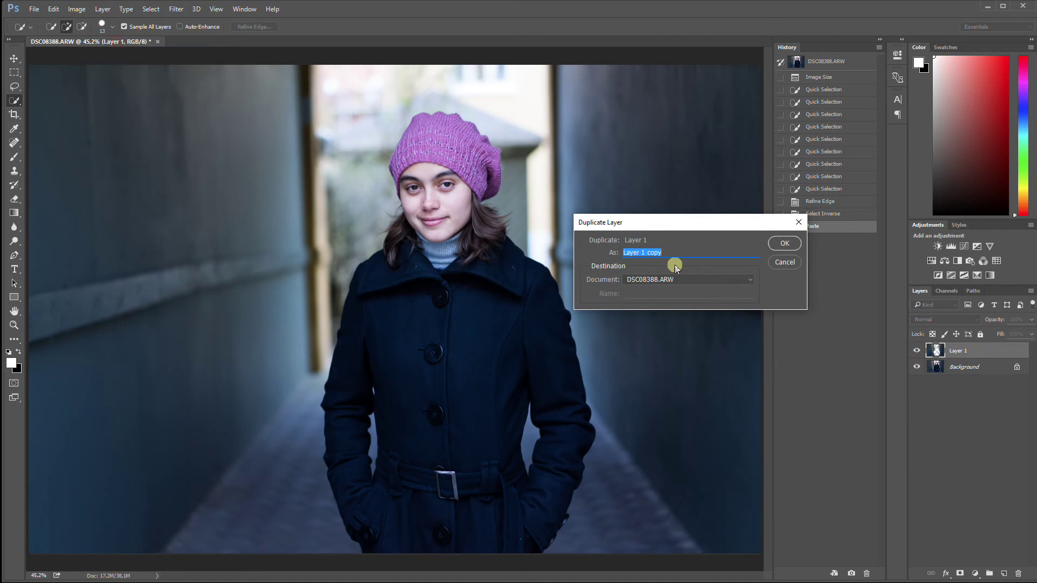
{"action": "left_click", "coordinate": [784, 243]}
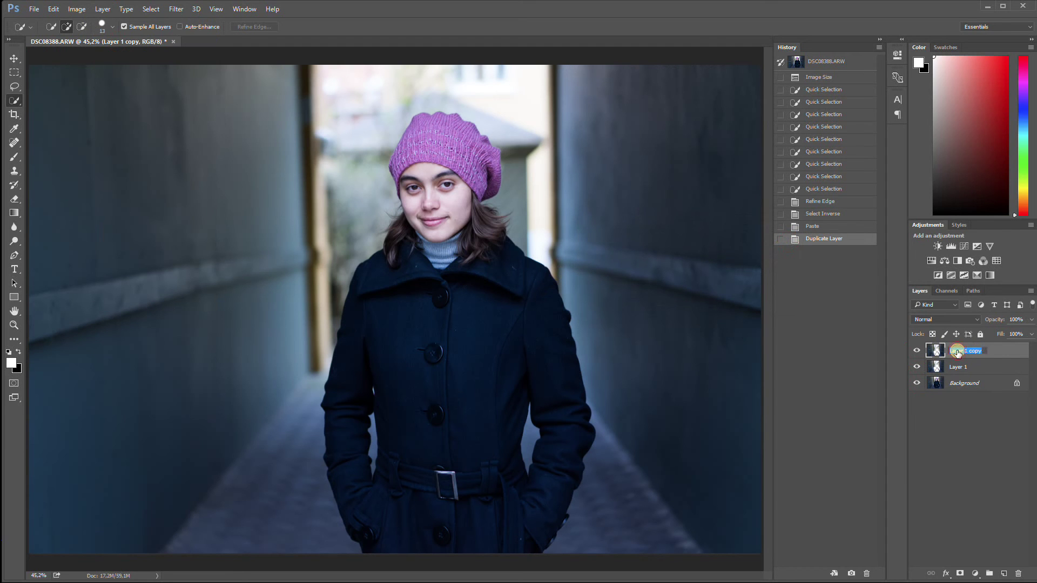
{"action": "key", "text": "BackSpace"}
{"action": "type", "text": "selection"}
{"action": "key", "text": "Return"}
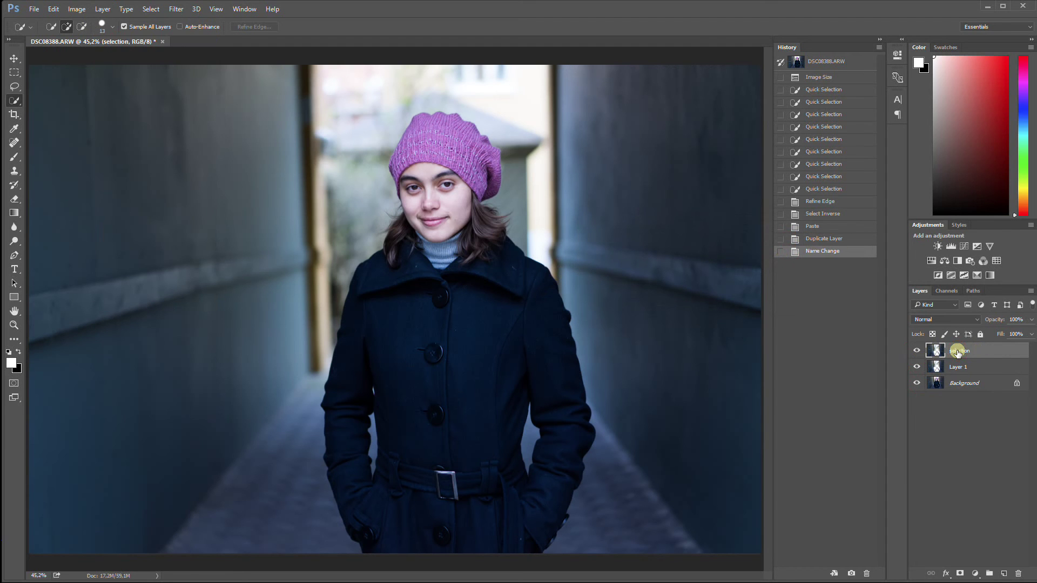
{"action": "left_click", "coordinate": [952, 367]}
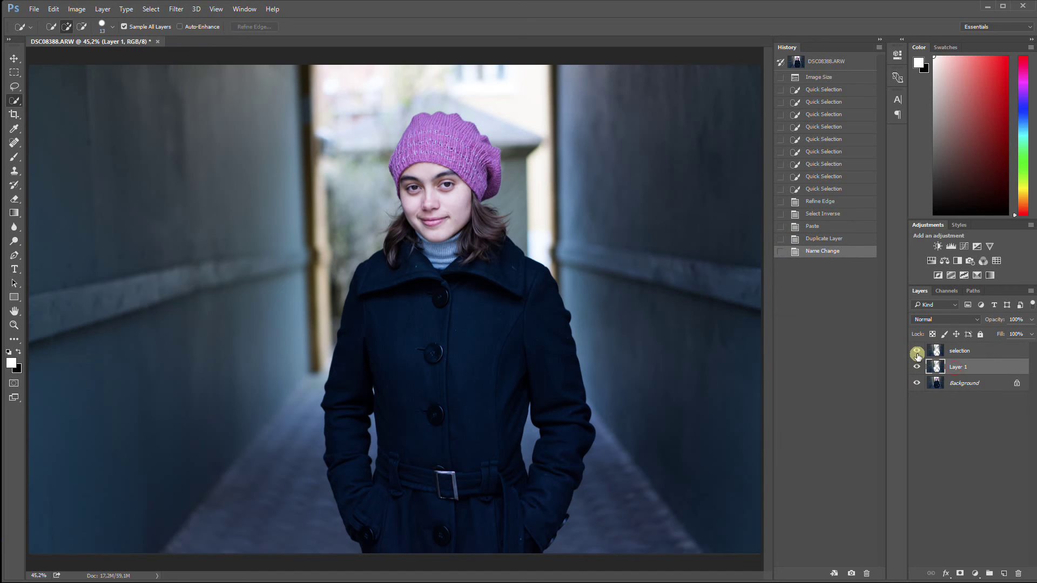
{"action": "left_click", "coordinate": [916, 351]}
Run Filter > Blur > Gaussian Blur on Layer 1 with a 40-pixel radius
{"action": "left_click", "coordinate": [175, 9]}
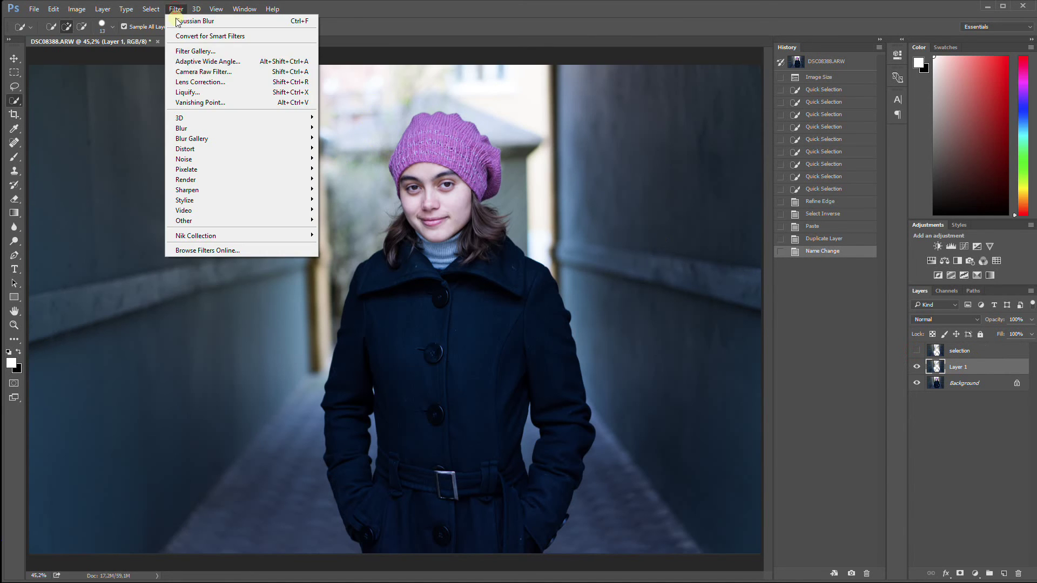
{"action": "left_click", "coordinate": [199, 126]}
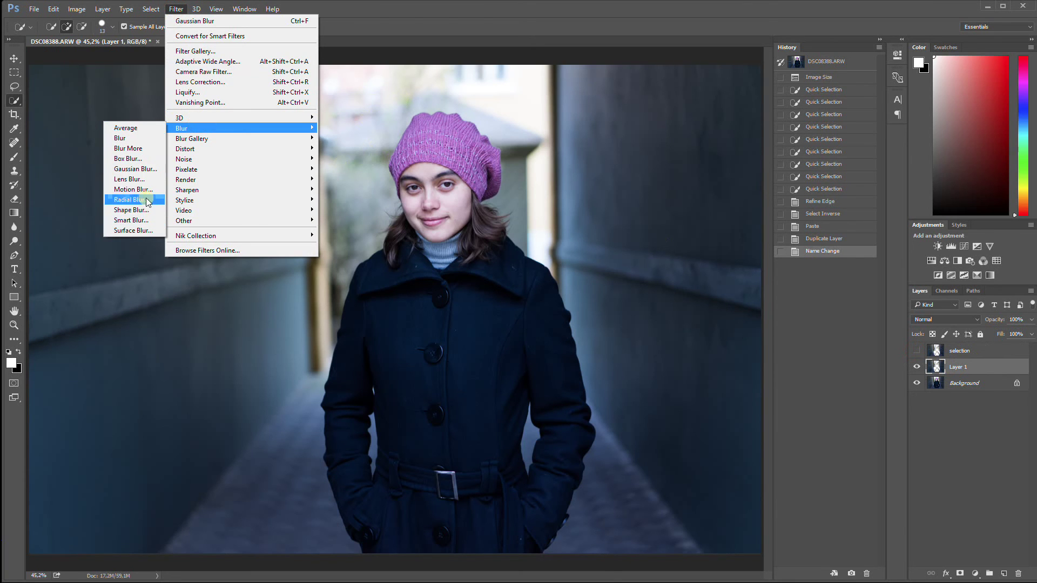
{"action": "left_click", "coordinate": [154, 170]}
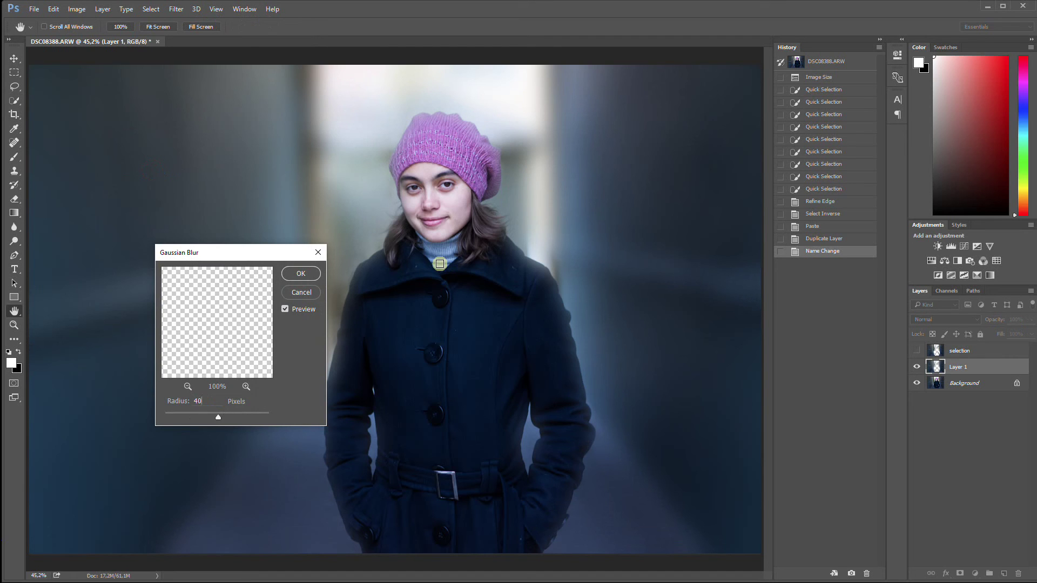
{"action": "key", "text": "Return"}
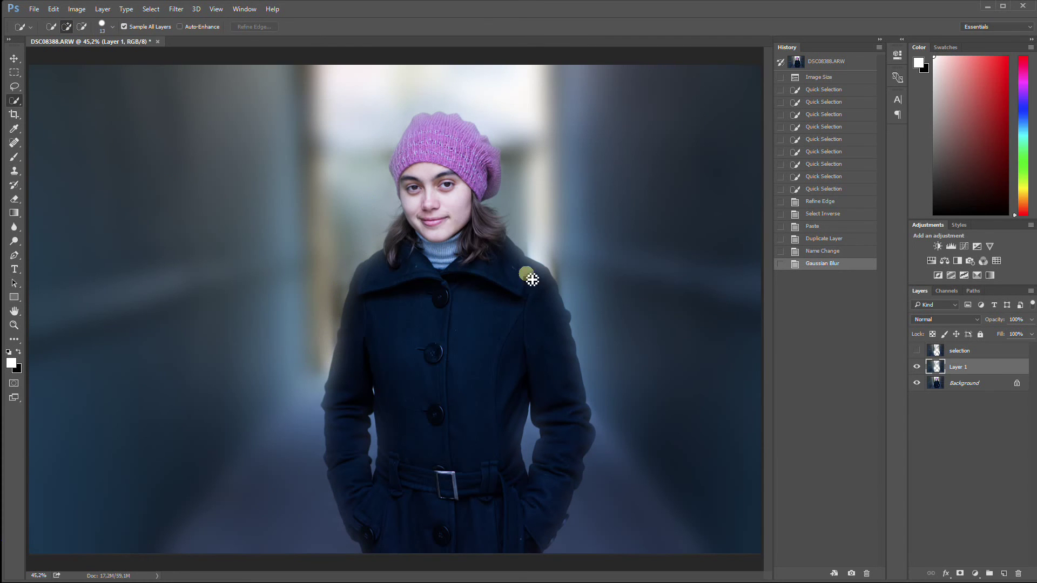
Toggle Background and Layer 1 visibility to compare the blurred layer with the original
{"action": "left_click", "coordinate": [917, 384]}
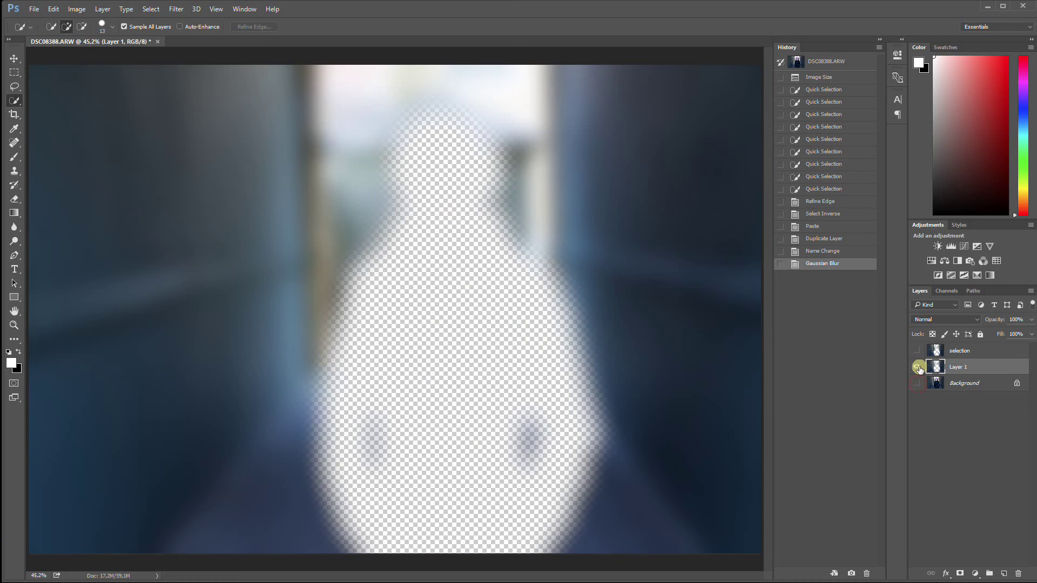
{"action": "left_click", "coordinate": [917, 367]}
{"action": "left_click", "coordinate": [917, 366]}
{"action": "left_click", "coordinate": [921, 383]}
{"action": "left_click", "coordinate": [917, 367]}
{"action": "left_click", "coordinate": [917, 366]}
{"action": "left_click", "coordinate": [917, 367]}
{"action": "left_click", "coordinate": [917, 367]}
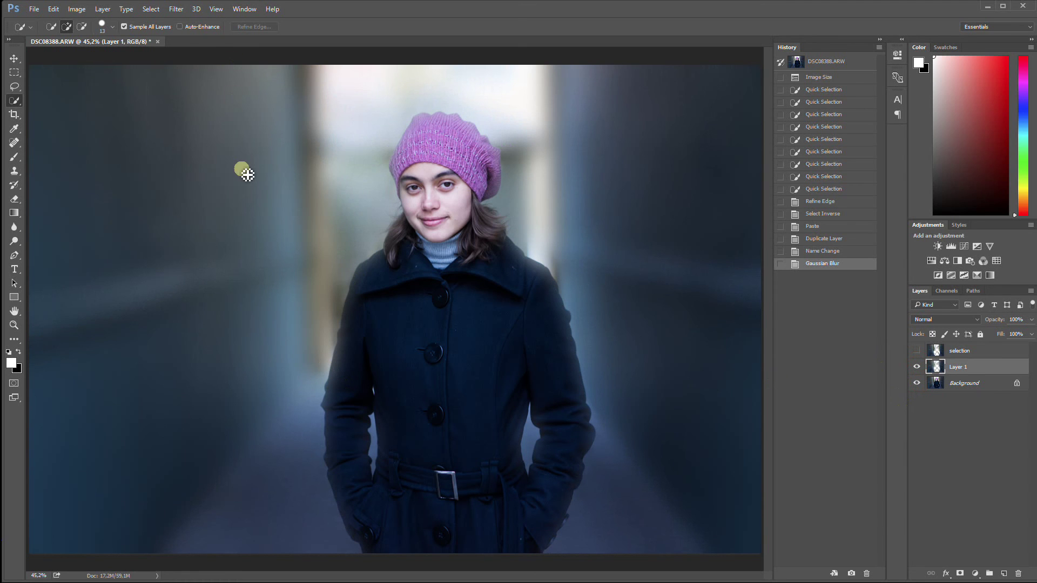
Duplicate Layer 1 and merge it down four times to fill the subject-shaped gap
{"action": "left_click", "coordinate": [77, 13]}
{"action": "left_click", "coordinate": [109, 39]}
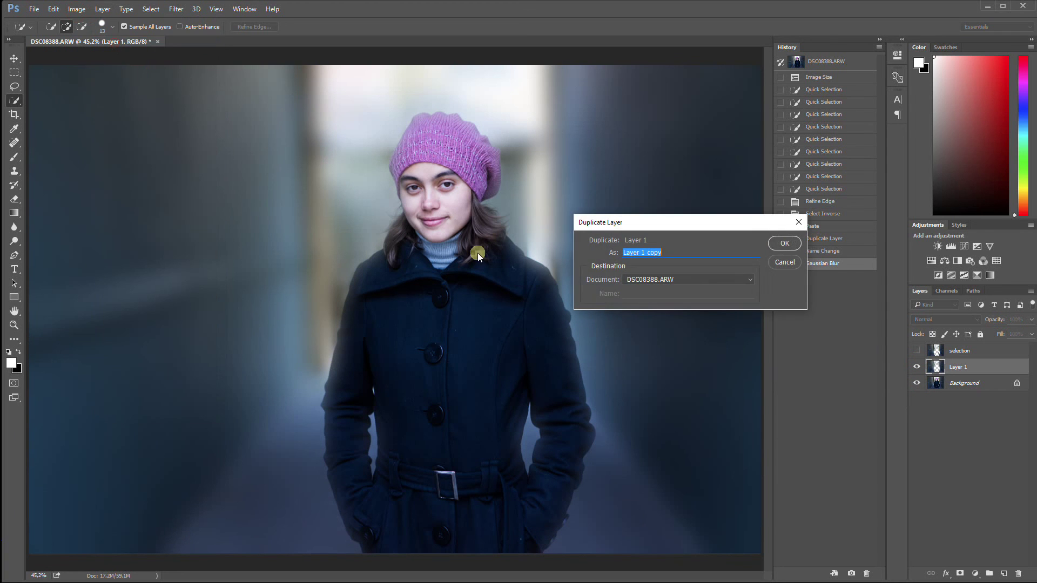
{"action": "left_click", "coordinate": [772, 243]}
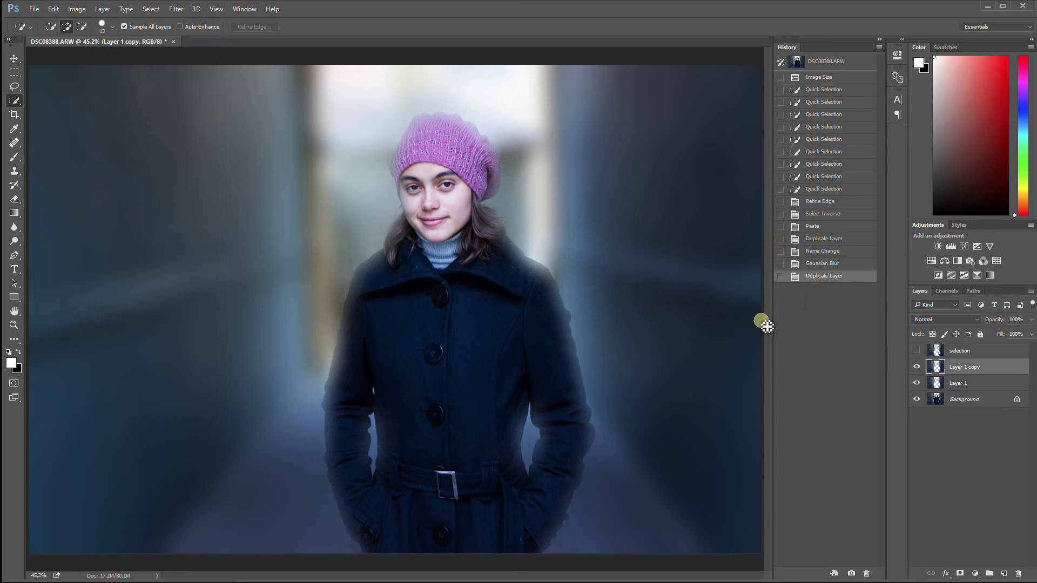
{"action": "left_click", "coordinate": [101, 11]}
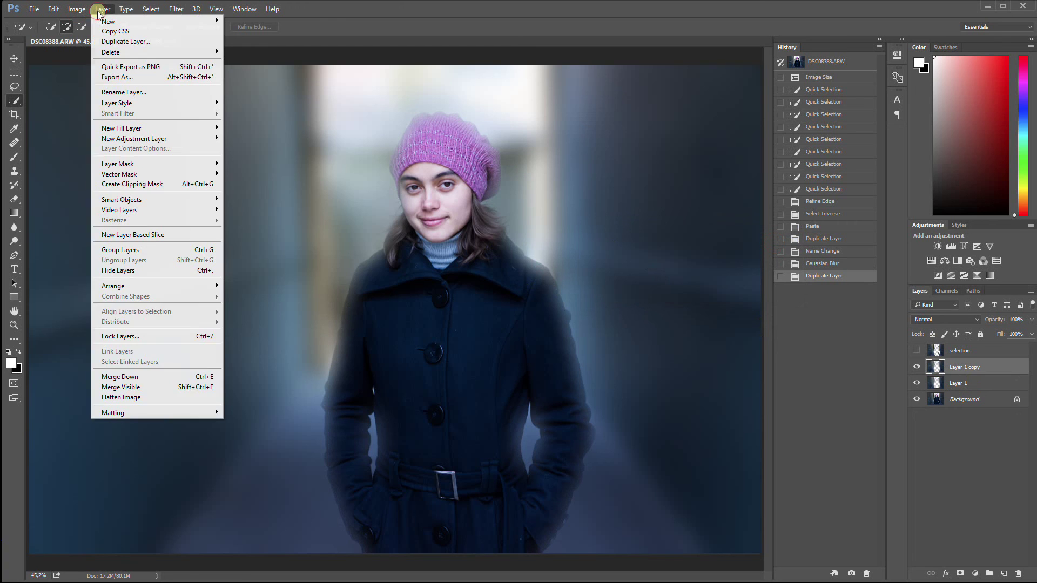
{"action": "left_click", "coordinate": [148, 380]}
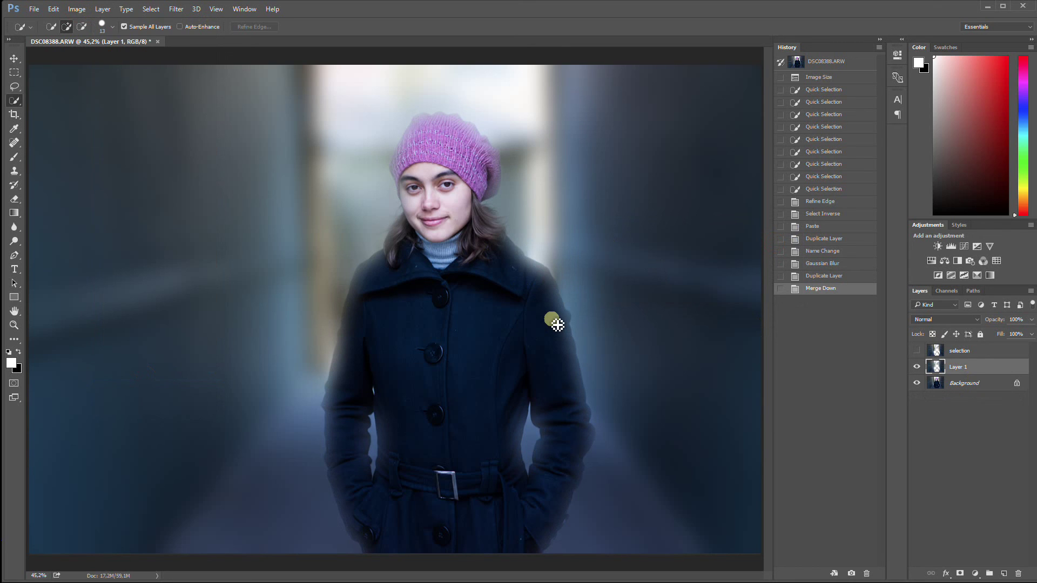
{"action": "key", "text": "ctrl+j"}
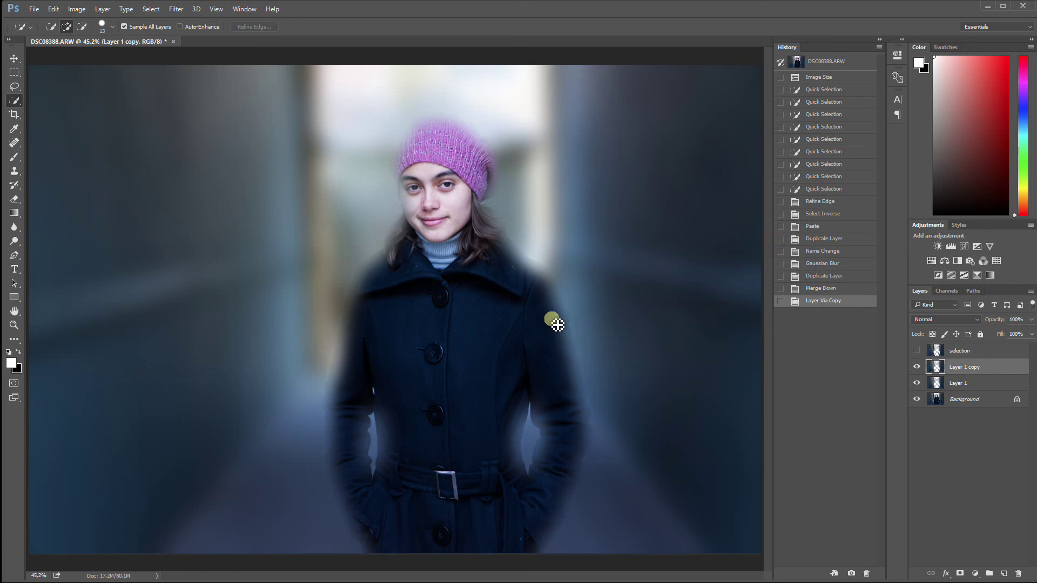
{"action": "key", "text": "ctrl+e"}
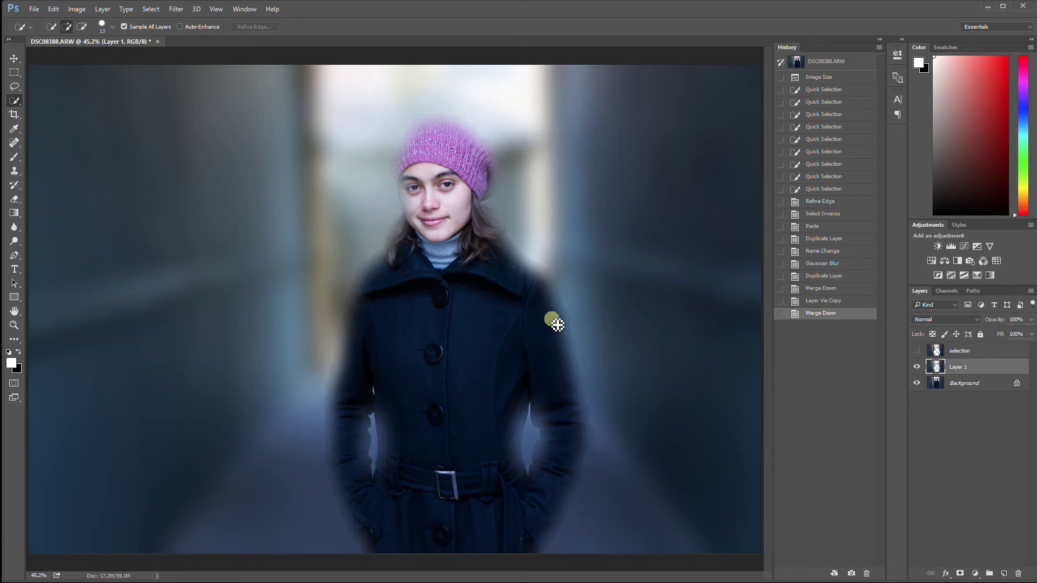
{"action": "key", "text": "ctrl+j"}
{"action": "key", "text": "ctrl+e"}
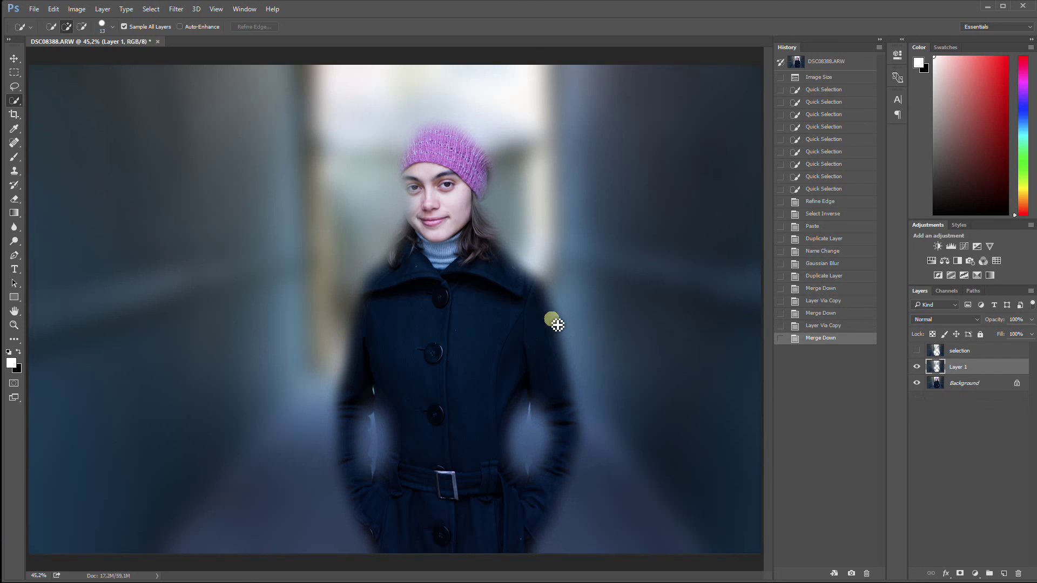
{"action": "key", "text": "ctrl+j"}
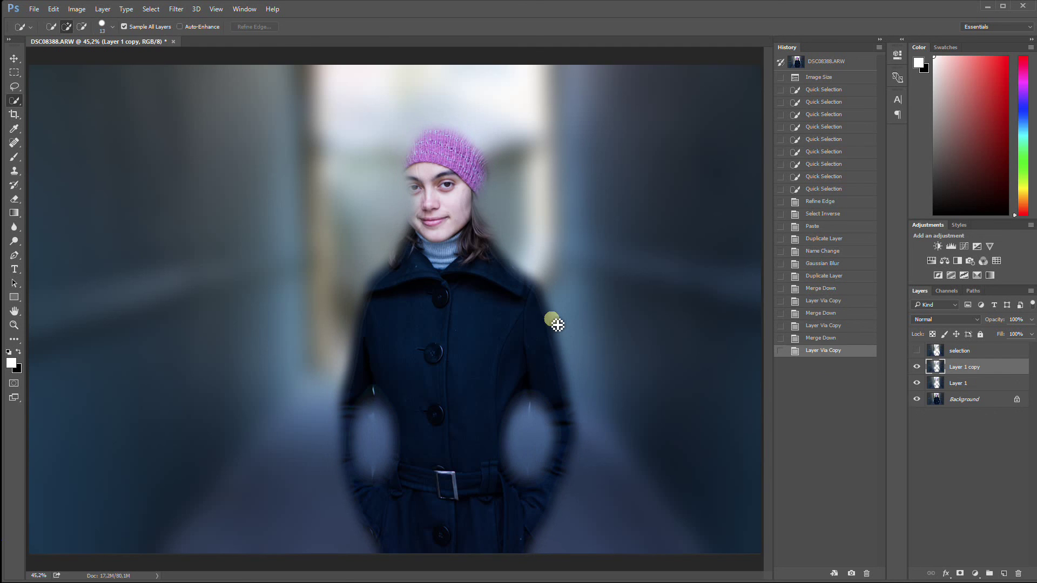
{"action": "key", "text": "ctrl+e"}
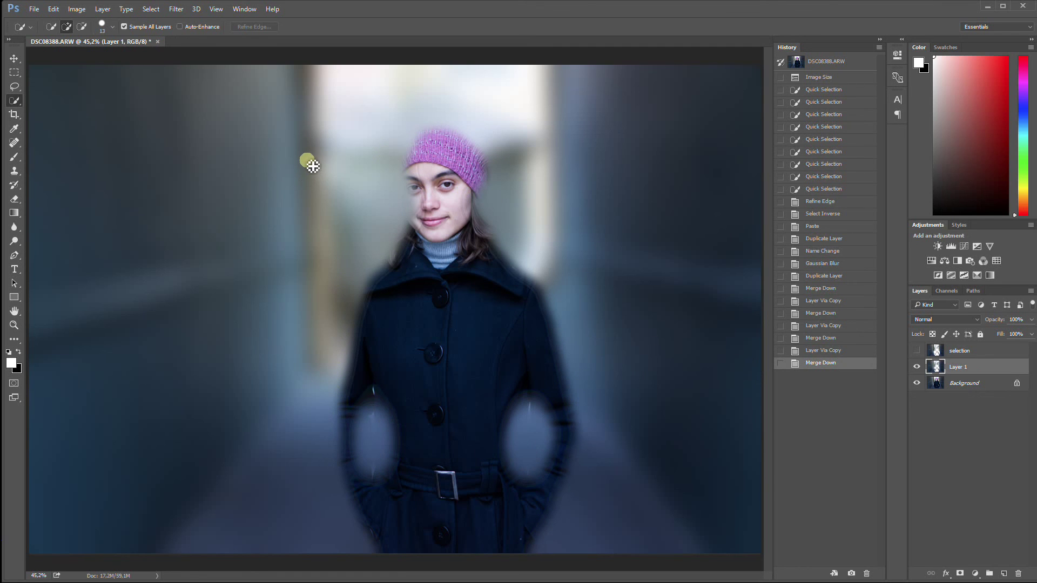
Reapply Gaussian Blur to Layer 1, then copy and merge it down twice more
{"action": "left_click", "coordinate": [176, 10]}
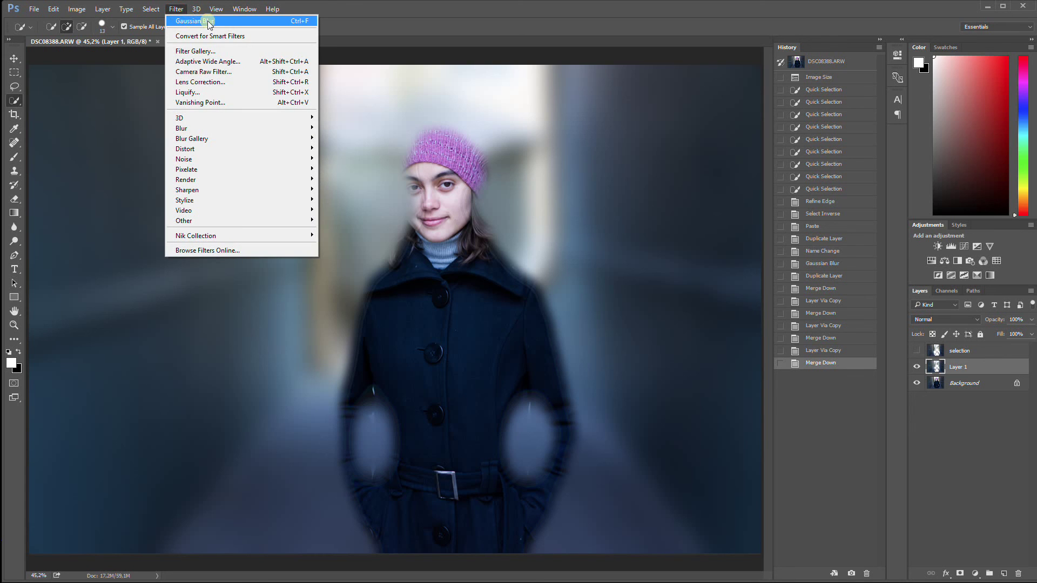
{"action": "left_click", "coordinate": [236, 22]}
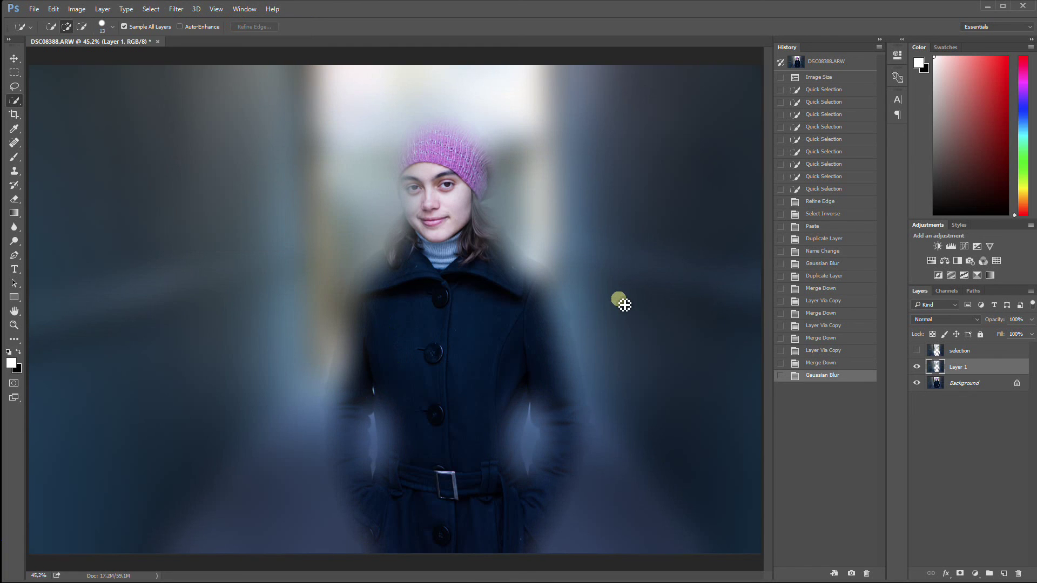
{"action": "key", "text": "ctrl+j"}
{"action": "key", "text": "ctrl+e"}
{"action": "key", "text": "ctrl+j"}
{"action": "key", "text": "ctrl+e"}
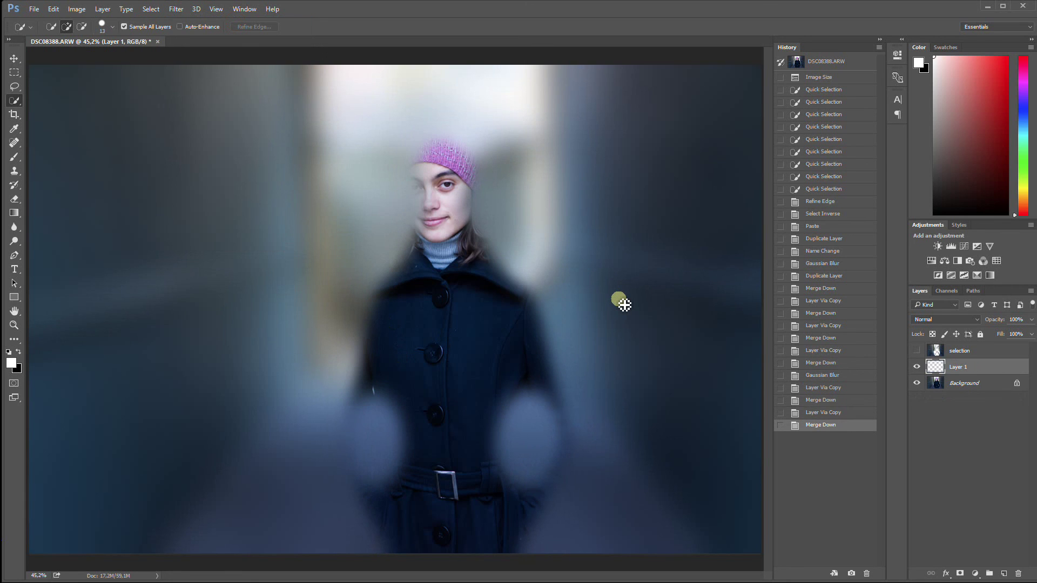
Load the girl's saved selection, add it as Layer 1's mask, and retarget Layer 1's pixels
{"action": "left_click", "coordinate": [937, 351], "text": "ctrl"}
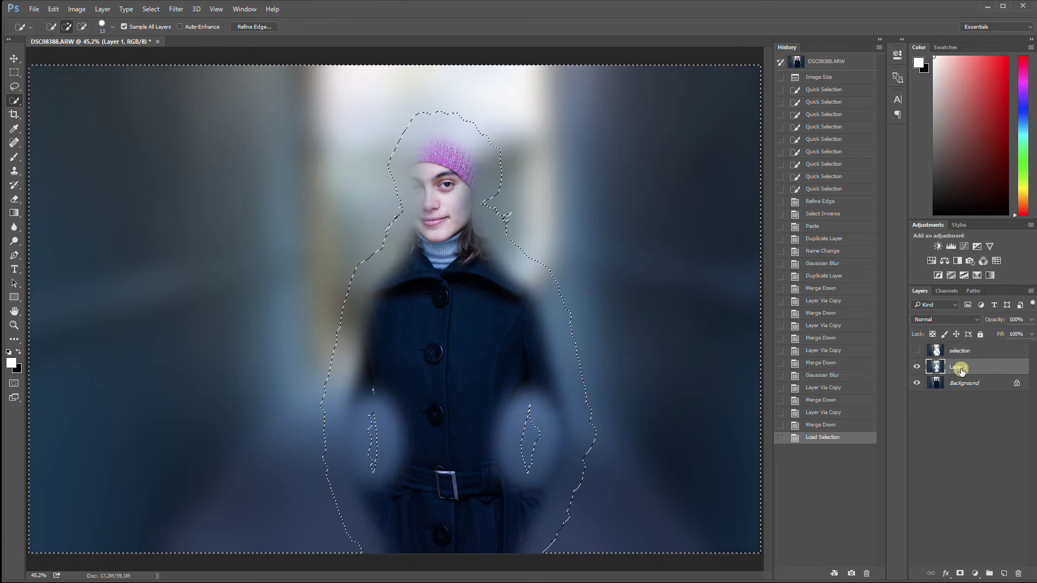
{"action": "left_click", "coordinate": [959, 574]}
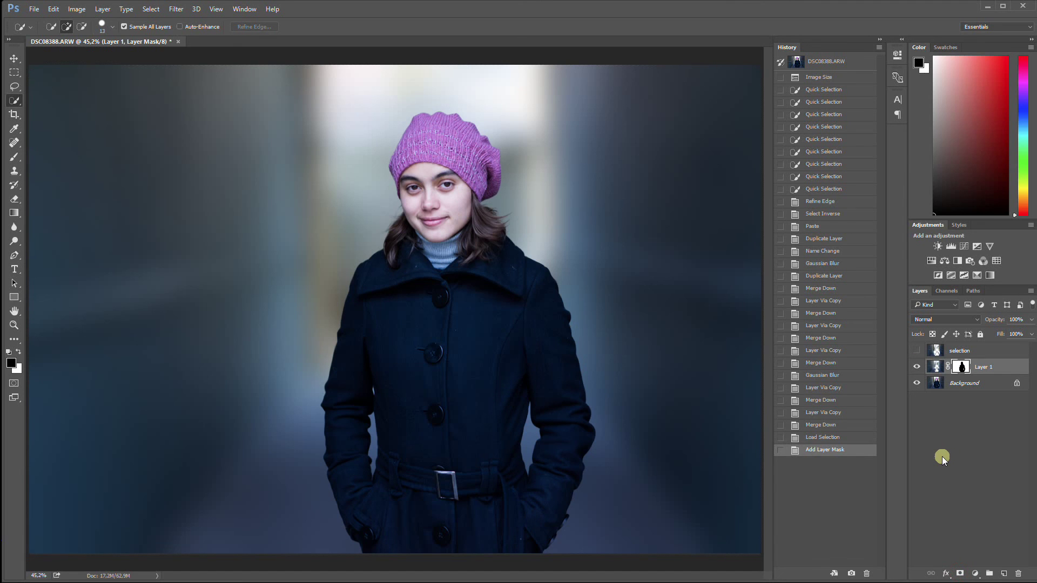
{"action": "left_click", "coordinate": [935, 367]}
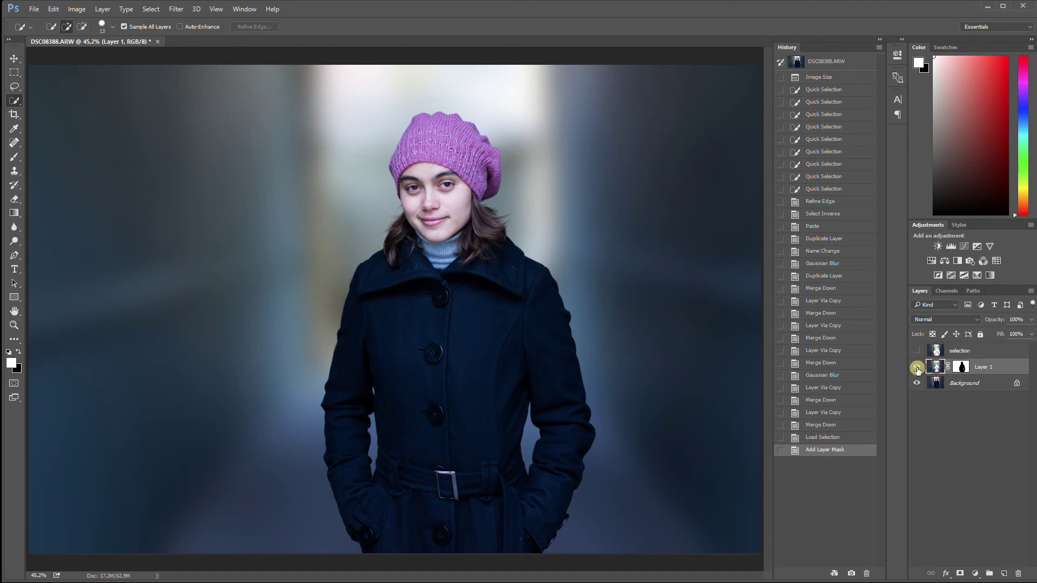
Shift Layer 1's hue to +45 with Hue/Saturation, then hide the layer to compare with the original
{"action": "left_click", "coordinate": [917, 367]}
{"action": "left_click", "coordinate": [916, 367]}
{"action": "key", "text": "ctrl+u"}
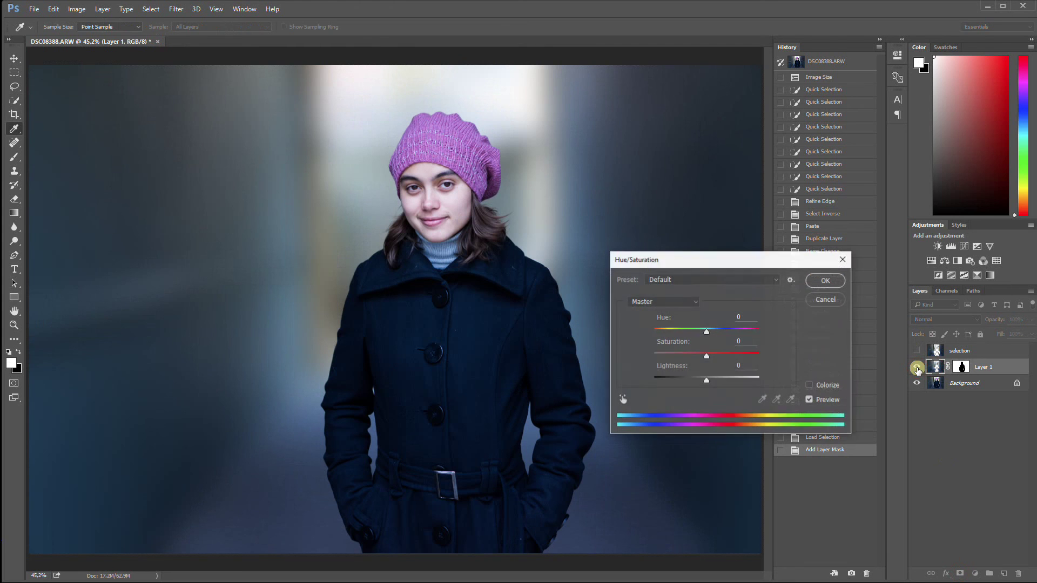
{"action": "left_click", "coordinate": [703, 339]}
{"action": "left_click_drag", "start_coordinate": [694, 333], "coordinate": [730, 329]}
{"action": "left_click", "coordinate": [816, 280]}
{"action": "left_click", "coordinate": [917, 368]}
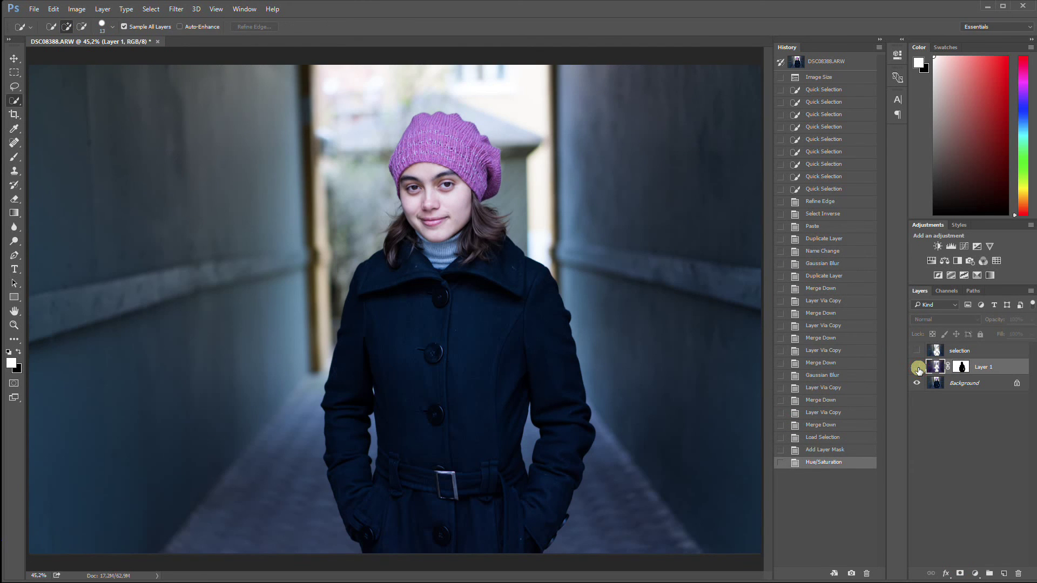